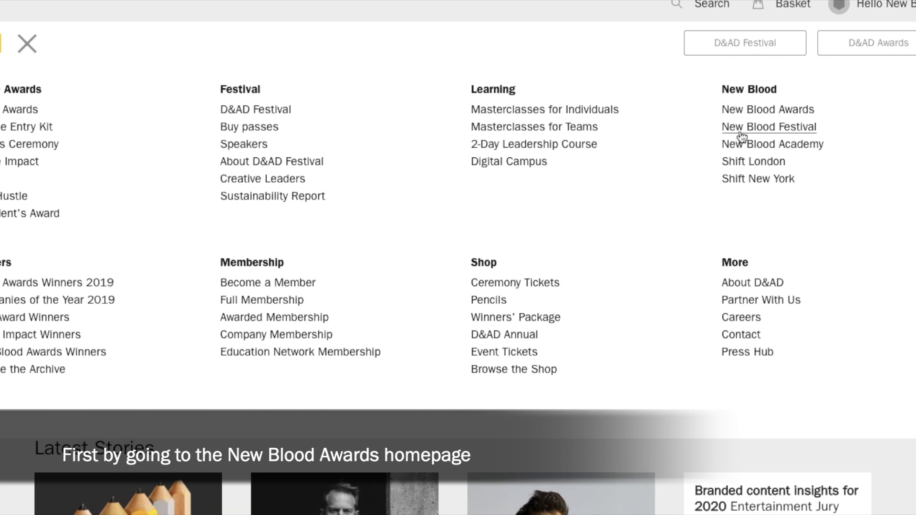
- Open the New Blood Awards page and go to the account's New Blood Awards 2020 entries dashboard
{"action": "left_click", "coordinate": [766, 114]}
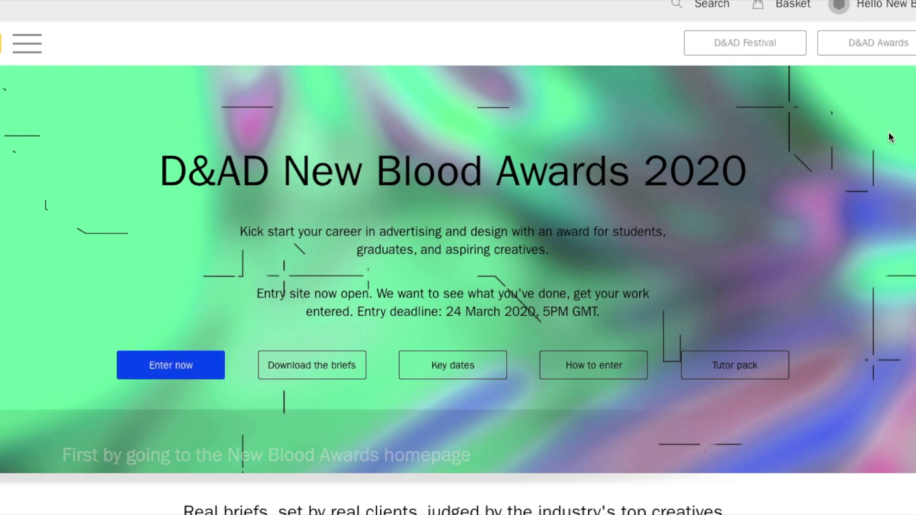
{"action": "left_click", "coordinate": [887, 8]}
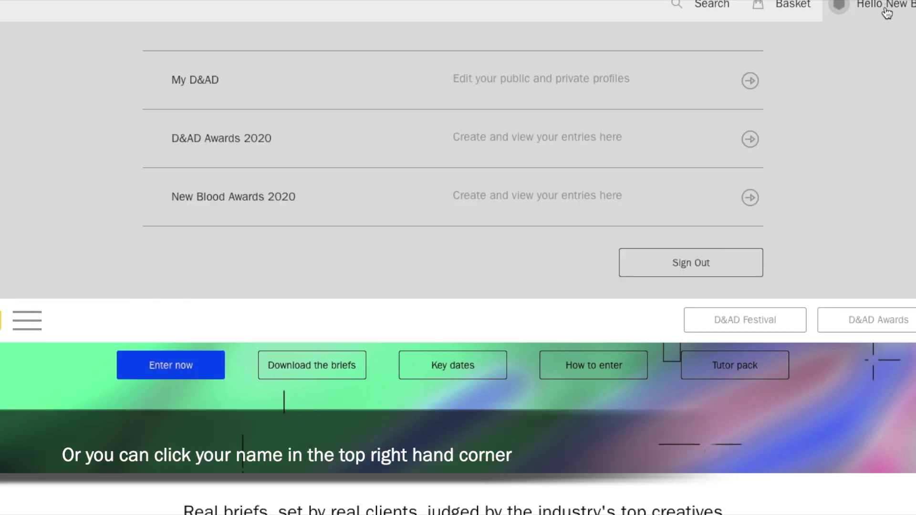
{"action": "left_click", "coordinate": [681, 207]}
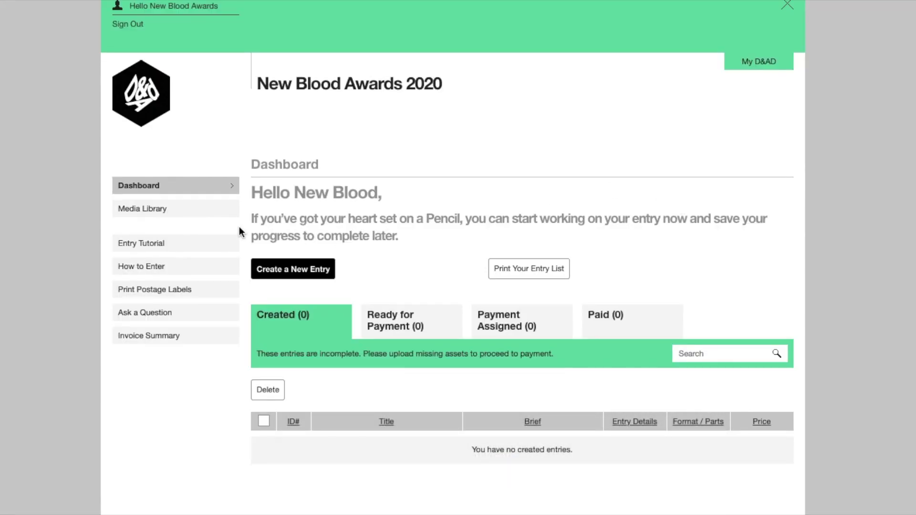
- Upload Asset 1.jpg, Asset 2.jpg, Asset 3.mp4, Asset 4.jpg, Asset 5.jpg and Asset 7.jpg to the Media Library
{"action": "left_click", "coordinate": [189, 212]}
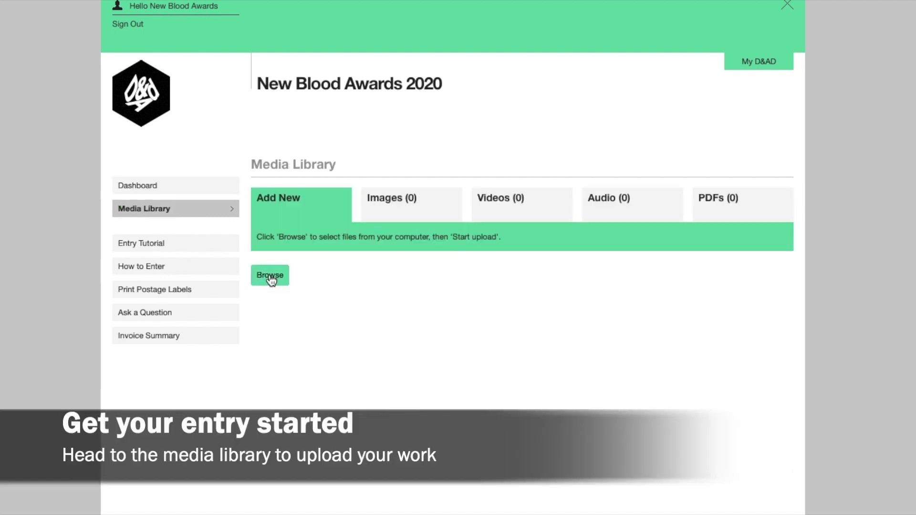
{"action": "left_click", "coordinate": [270, 277]}
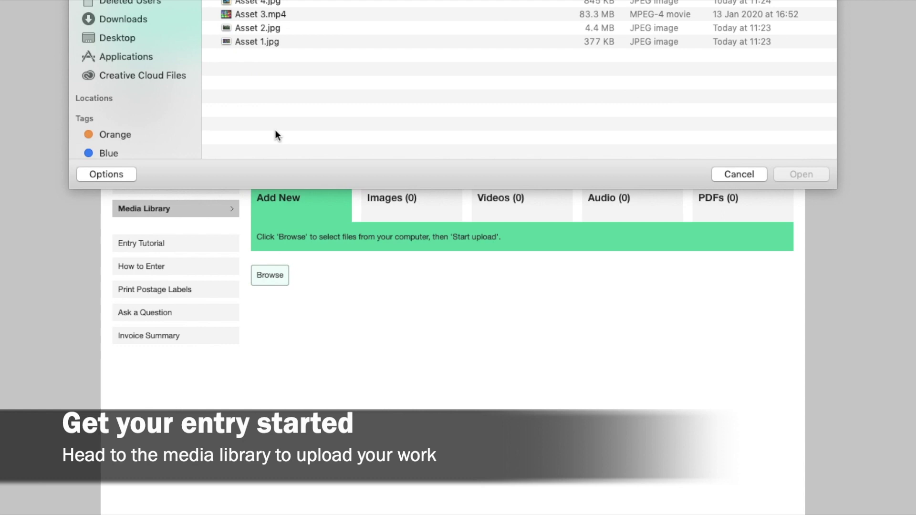
{"action": "left_click", "coordinate": [268, 46]}
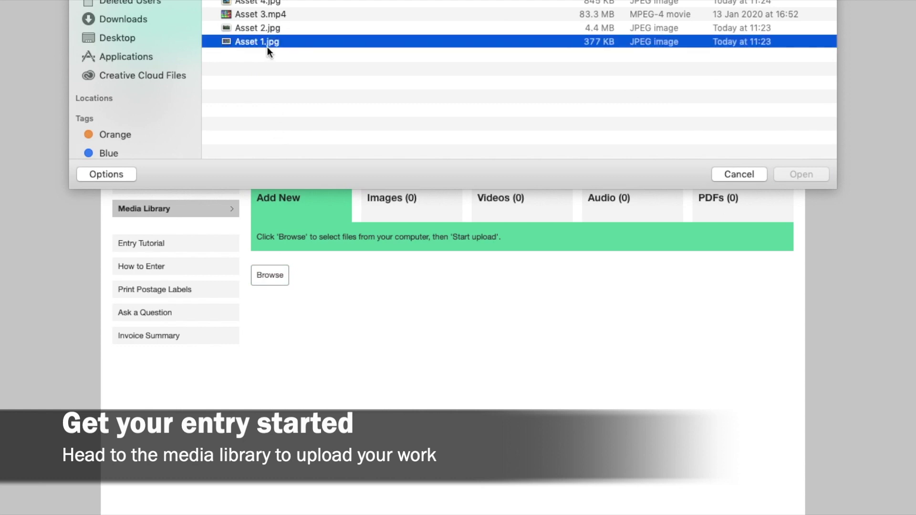
{"action": "left_click", "coordinate": [267, 3], "text": "shift"}
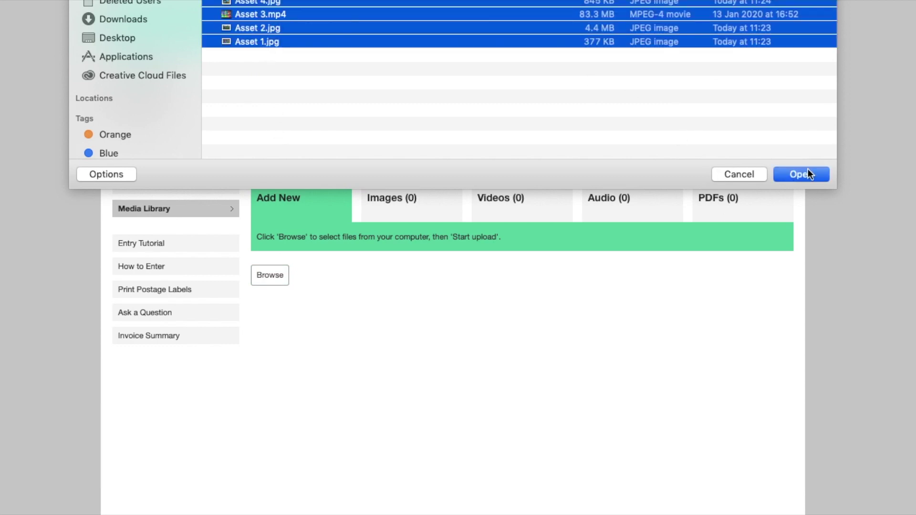
{"action": "left_click", "coordinate": [808, 173]}
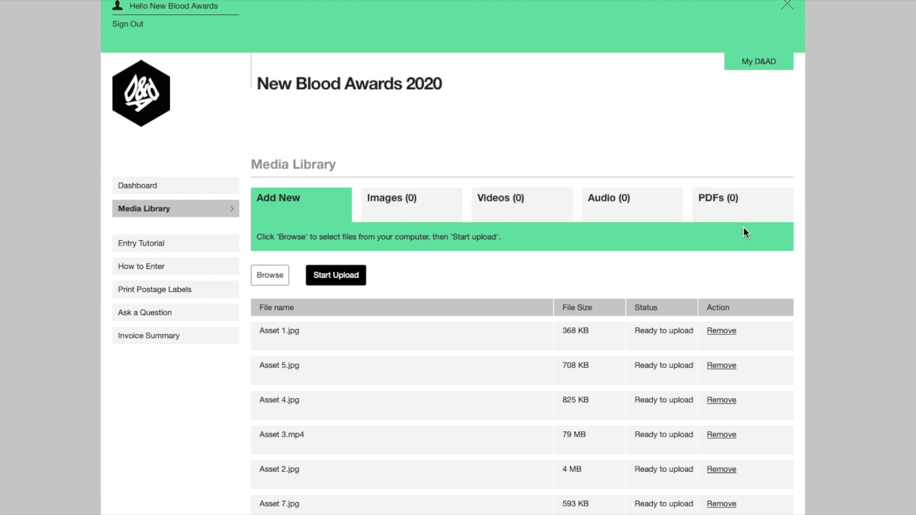
{"action": "scroll", "coordinate": [691, 239], "scroll_direction": "down", "scroll_amount": 1}
{"action": "left_click", "coordinate": [357, 243]}
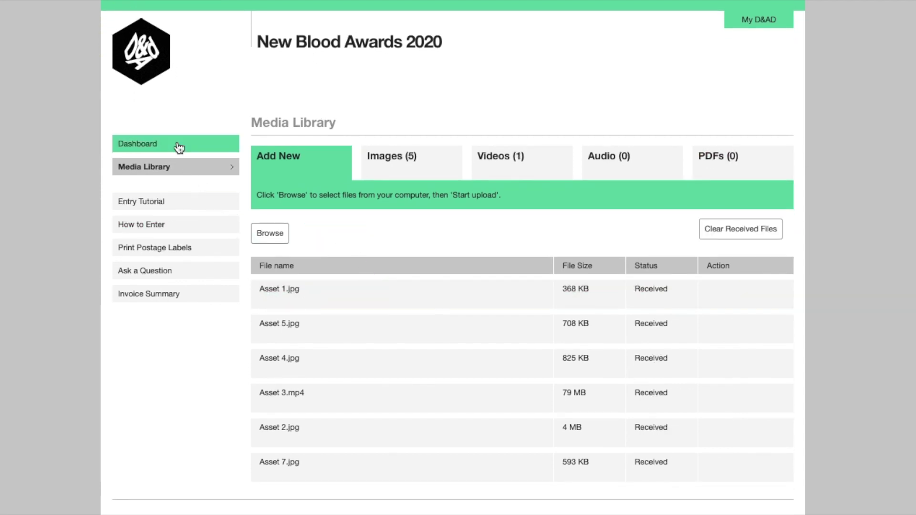
- Create a new entry titled "The name of your entry" for the Audible brief and save it to continue
{"action": "left_click", "coordinate": [180, 144]}
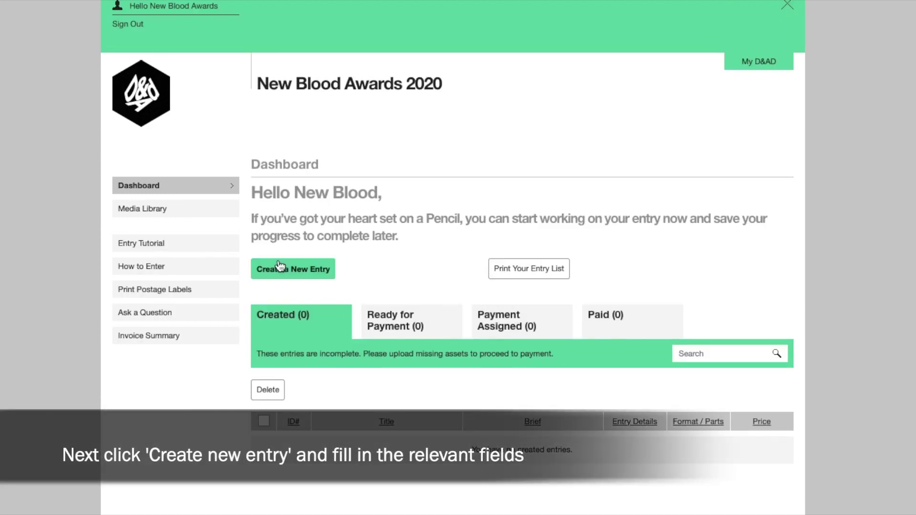
{"action": "left_click", "coordinate": [280, 266]}
{"action": "left_click", "coordinate": [363, 239]}
{"action": "type", "text": "The name of your entry"}
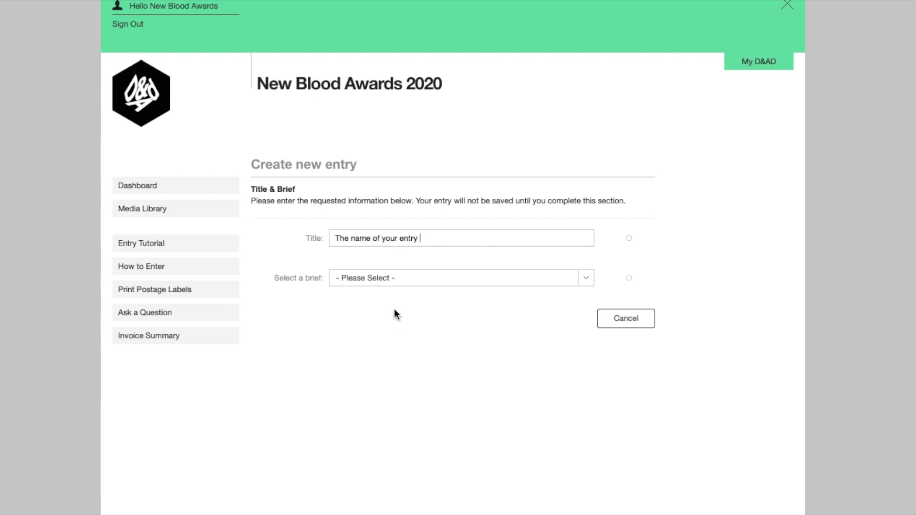
{"action": "left_click", "coordinate": [383, 279]}
{"action": "left_click", "coordinate": [382, 288]}
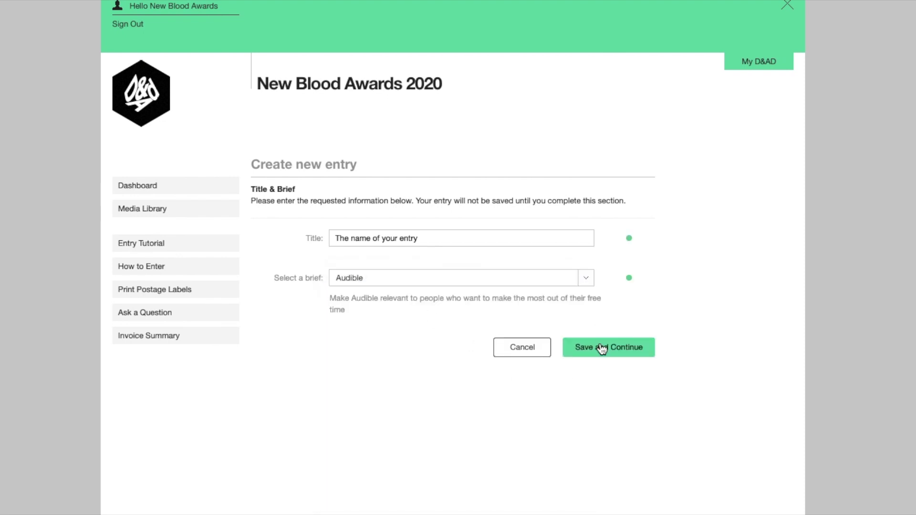
{"action": "left_click", "coordinate": [602, 349]}
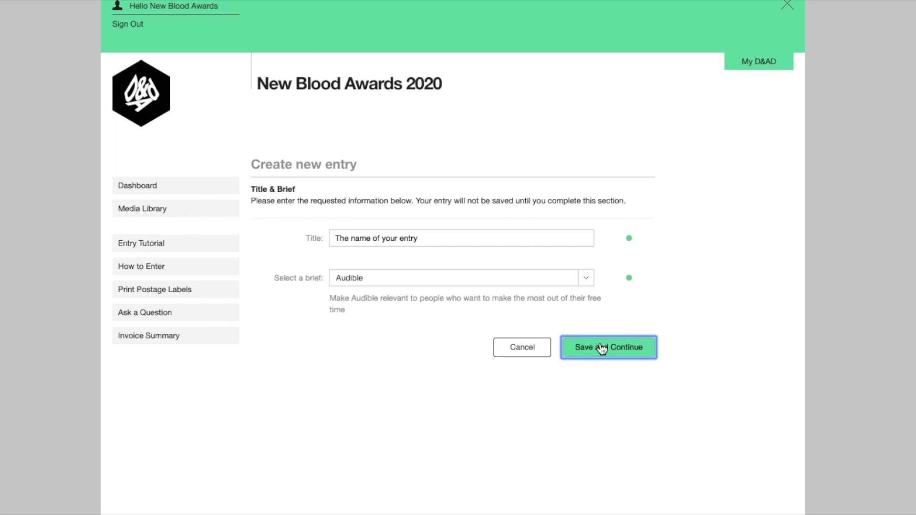
- Enter "Hello" as the work's description in the entry's supporting information
{"action": "scroll", "coordinate": [647, 393], "scroll_direction": "down", "scroll_amount": 3}
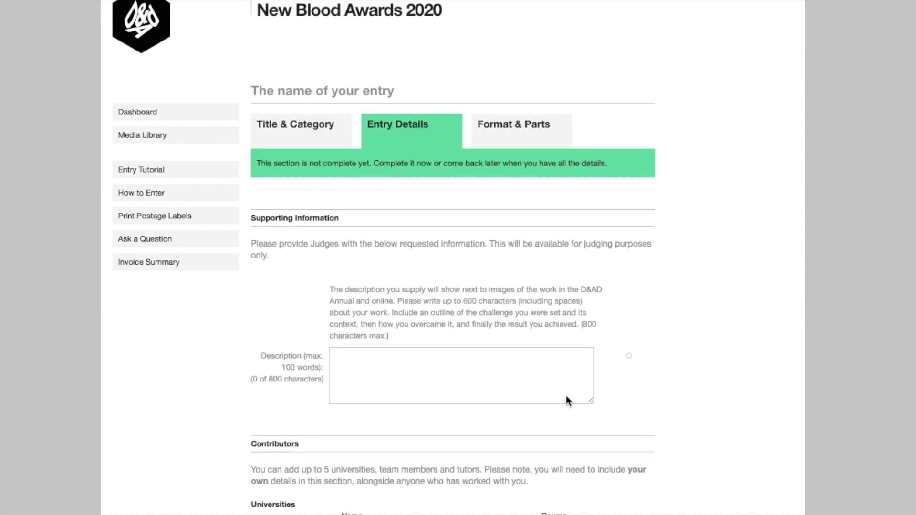
{"action": "left_click", "coordinate": [504, 385]}
{"action": "type", "text": "Hello"}
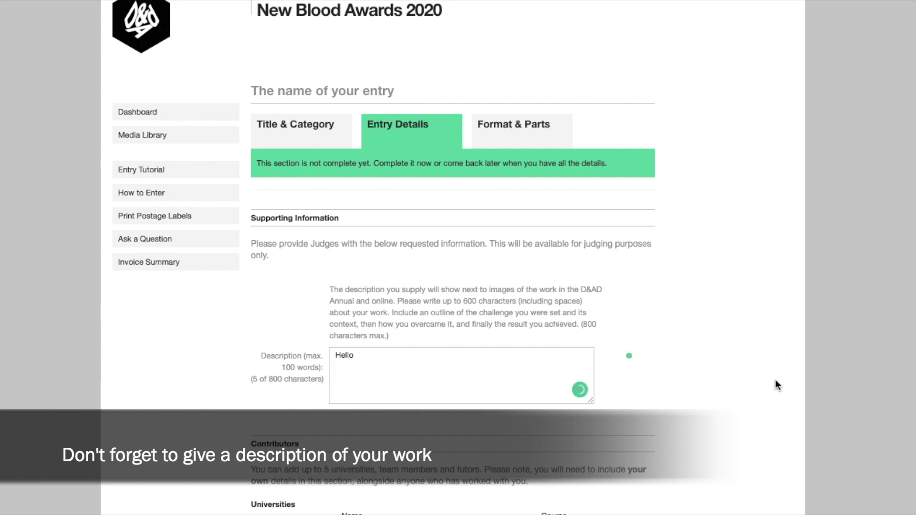
- Fill in the contributors' university as "My university" with the course "My course"
{"action": "scroll", "coordinate": [775, 380], "scroll_direction": "down", "scroll_amount": 5}
{"action": "scroll", "coordinate": [774, 380], "scroll_direction": "down", "scroll_amount": 5}
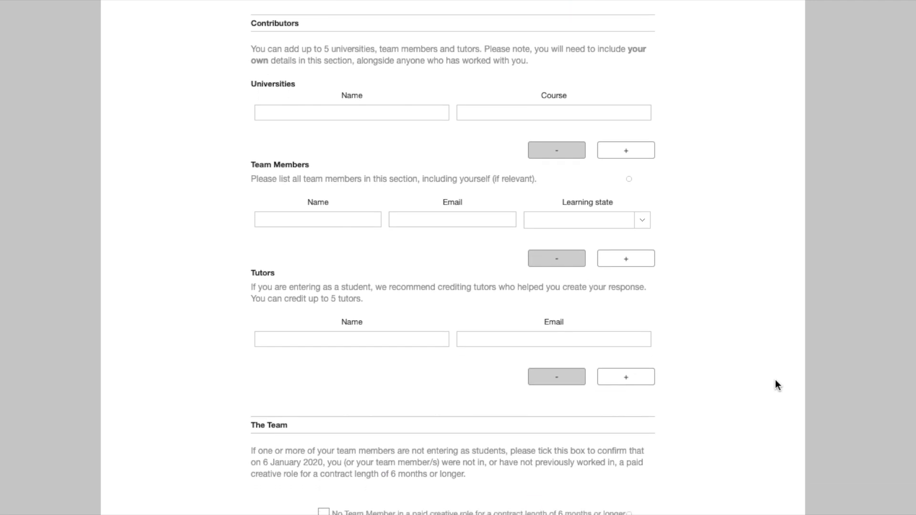
{"action": "scroll", "coordinate": [441, 129], "scroll_direction": "down", "scroll_amount": 1}
{"action": "left_click", "coordinate": [397, 102]}
{"action": "type", "text": "M"}
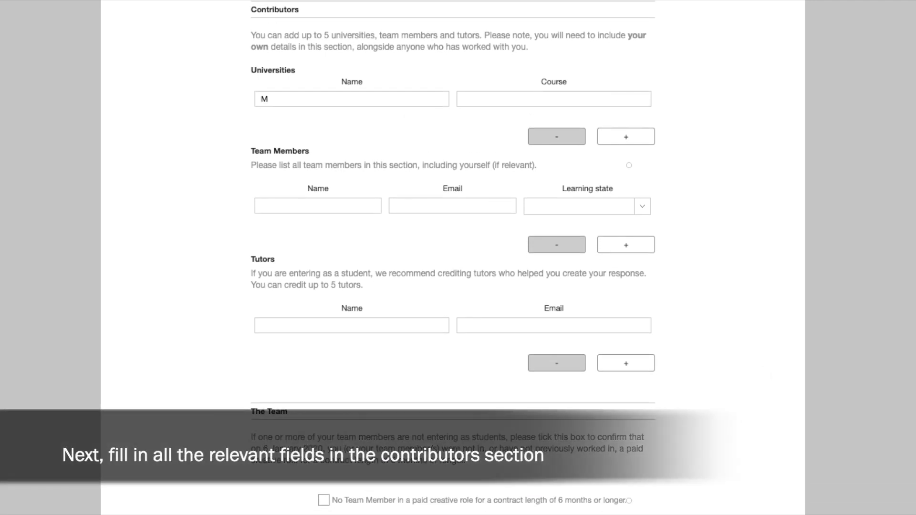
{"action": "type", "text": "y university"}
{"action": "left_click", "coordinate": [535, 97]}
{"action": "type", "text": "My course"}
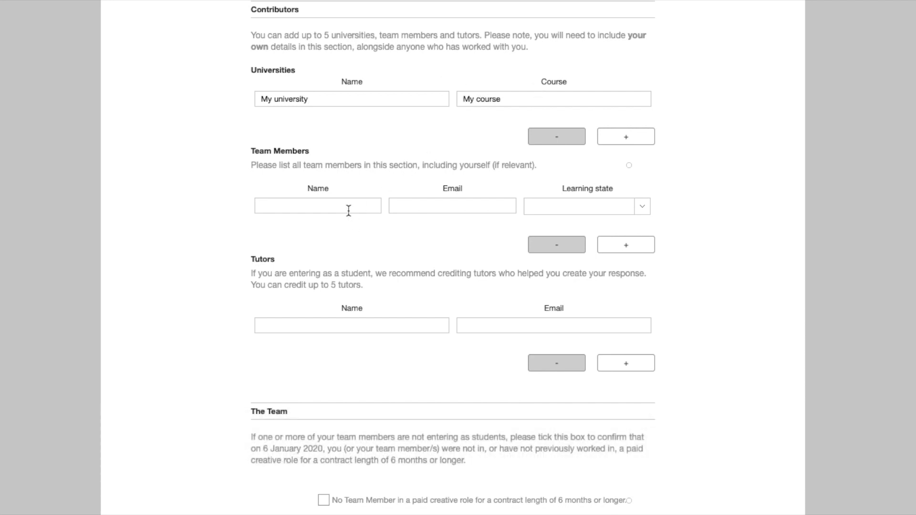
- List the first team member as "My team members" with their email address and the learning state Other
{"action": "left_click", "coordinate": [349, 211]}
{"action": "type", "text": "My team members"}
{"action": "left_click", "coordinate": [447, 207]}
{"action": "type", "text": "myteammembersemail@me.com"}
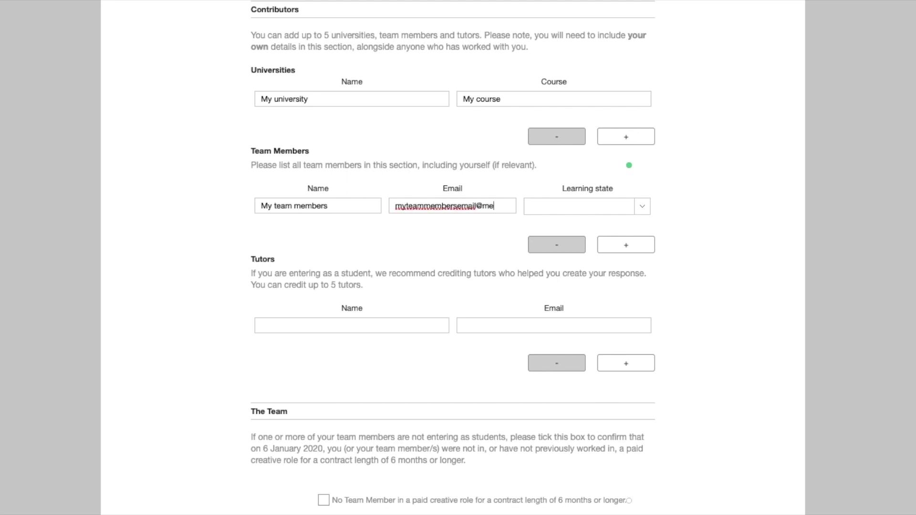
{"action": "left_click", "coordinate": [600, 207]}
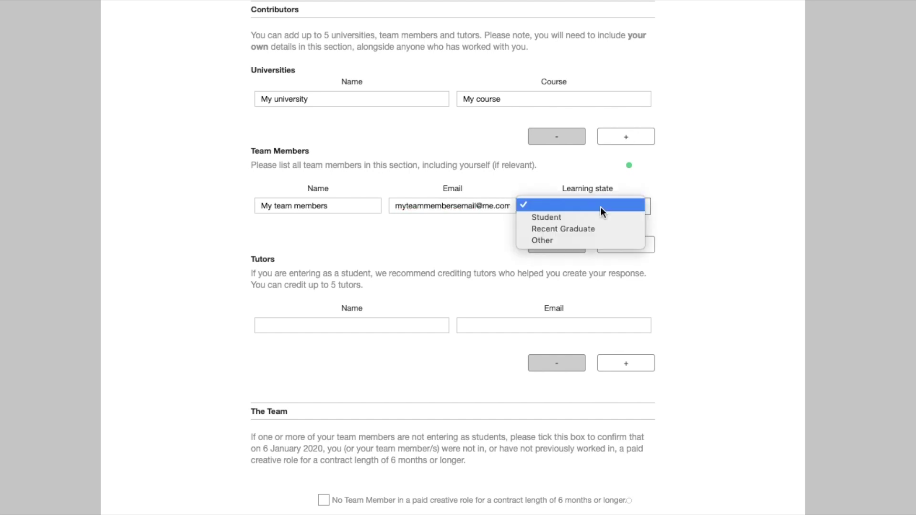
{"action": "left_click", "coordinate": [599, 241]}
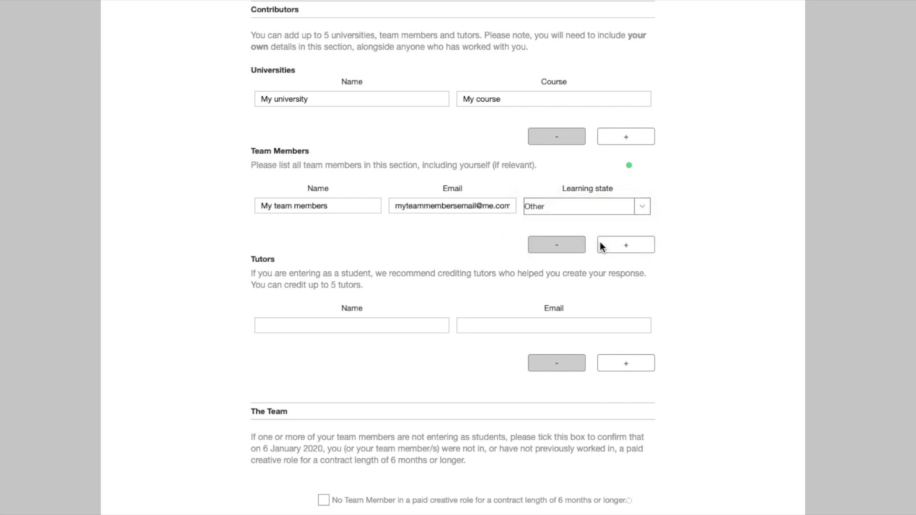
- Add a second team member named "Me" with their email address and the learning state Student
{"action": "left_click", "coordinate": [630, 248]}
{"action": "left_click", "coordinate": [354, 225]}
{"action": "type", "text": "Me"}
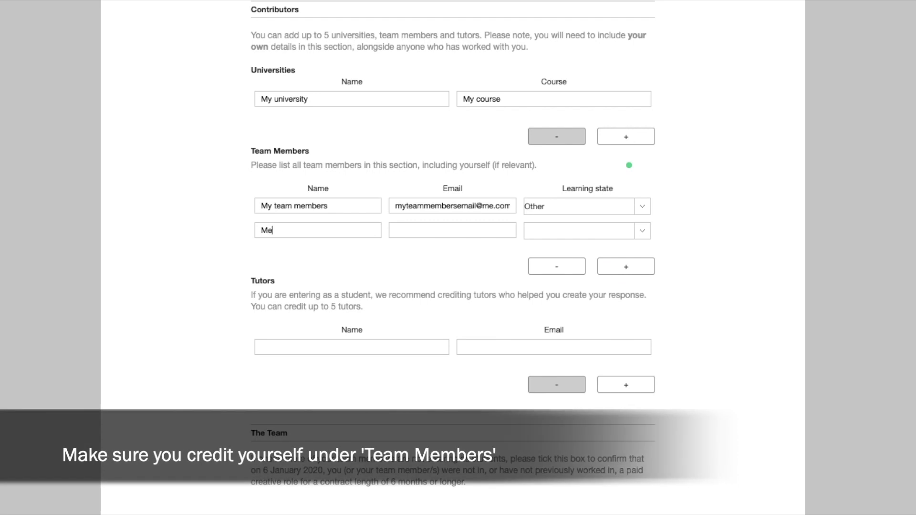
{"action": "type", "text": "me@me.com"}
{"action": "left_click", "coordinate": [581, 234]}
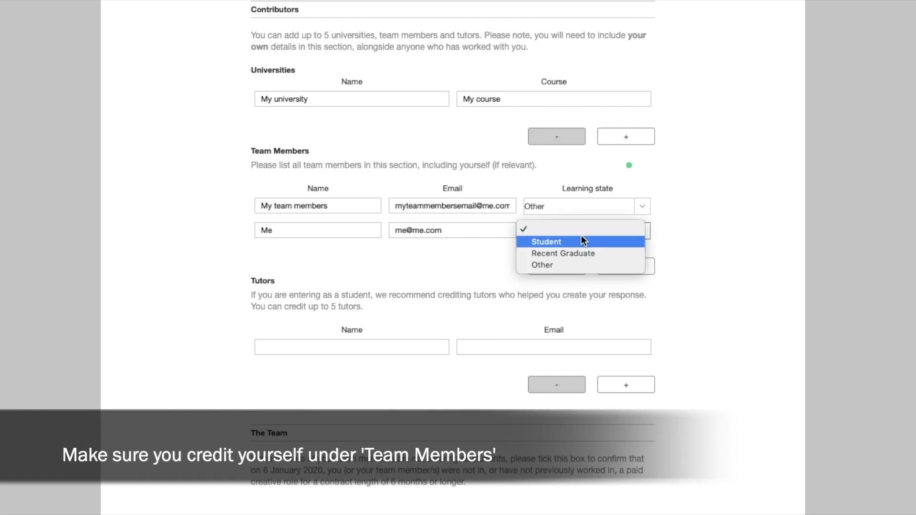
{"action": "left_click", "coordinate": [581, 239]}
- Credit the tutor as "My tutor's Name" and fill in the tutor's email address
{"action": "scroll", "coordinate": [760, 260], "scroll_direction": "down", "scroll_amount": 5}
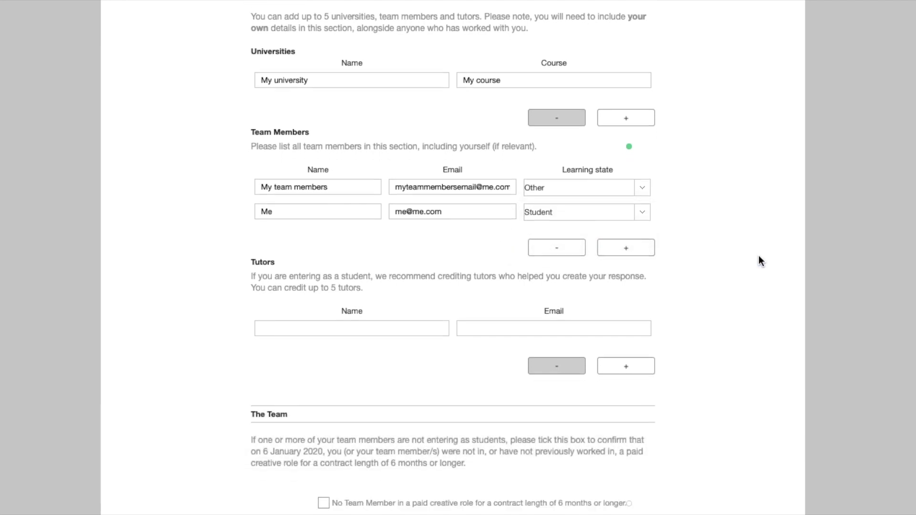
{"action": "type", "text": "My "}
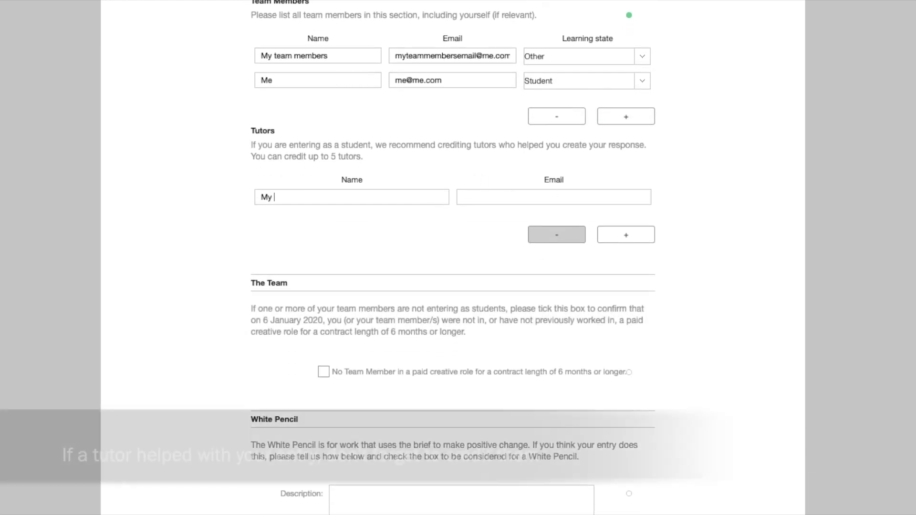
{"action": "type", "text": "tutor's Name"}
{"action": "key", "text": "BackSpace"}
{"action": "key", "text": "BackSpace"}
{"action": "key", "text": "BackSpace"}
{"action": "key", "text": "BackSpace"}
{"action": "type", "text": "Name"}
{"action": "left_click", "coordinate": [592, 199]}
{"action": "type", "text": "m"}
{"action": "type", "text": "ytut"}
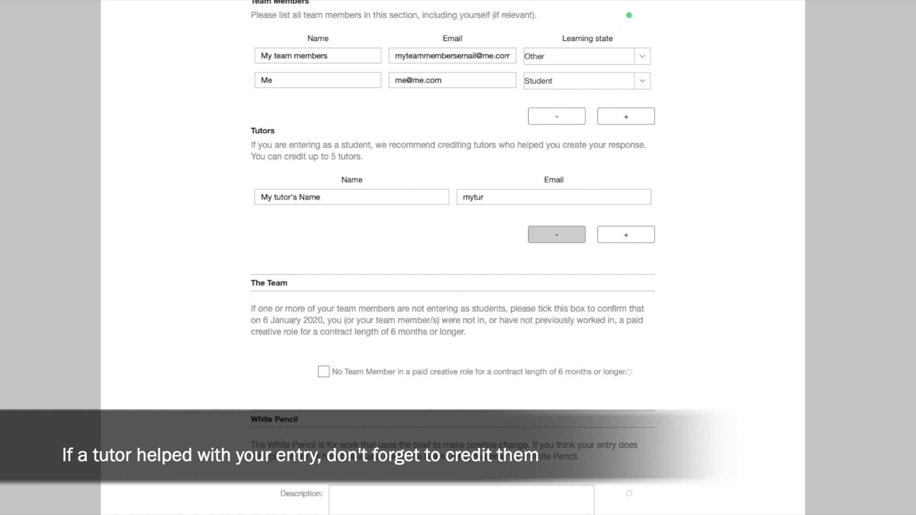
{"action": "type", "text": "orsemail@"}
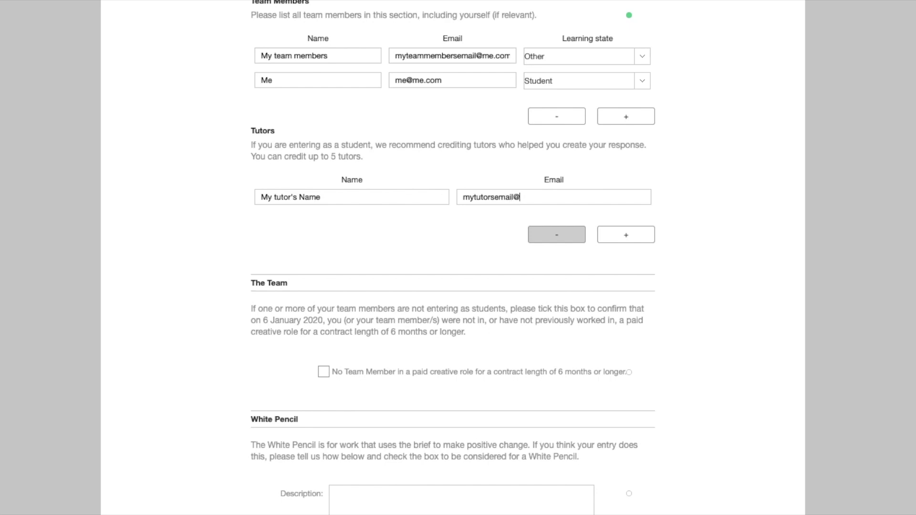
{"action": "type", "text": "university.com"}
- Confirm no team member has a paid creative role, and request White Pencil consideration, describing it as "I think my entry is White Pencil worthy because..."
{"action": "scroll", "coordinate": [676, 322], "scroll_direction": "down", "scroll_amount": 3}
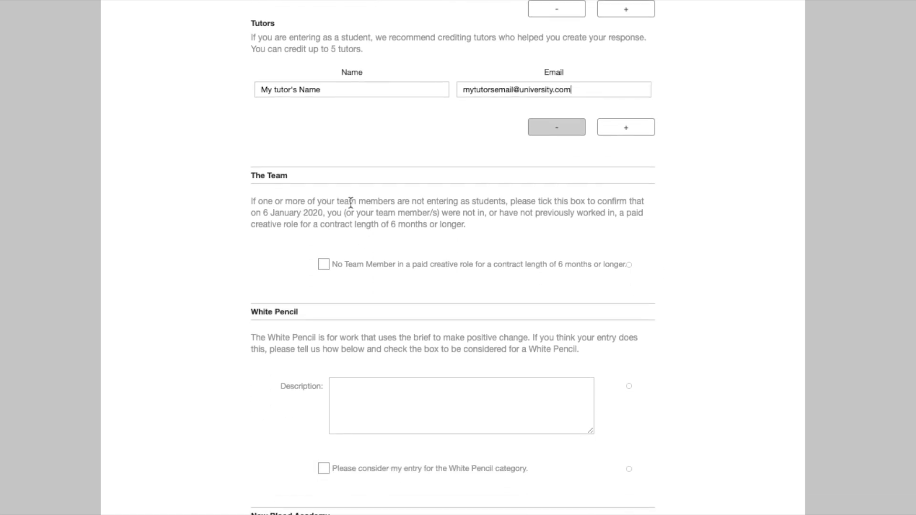
{"action": "left_click", "coordinate": [327, 267]}
{"action": "scroll", "coordinate": [528, 340], "scroll_direction": "down", "scroll_amount": 3}
{"action": "left_click", "coordinate": [449, 276]}
{"action": "type", "text": "I"}
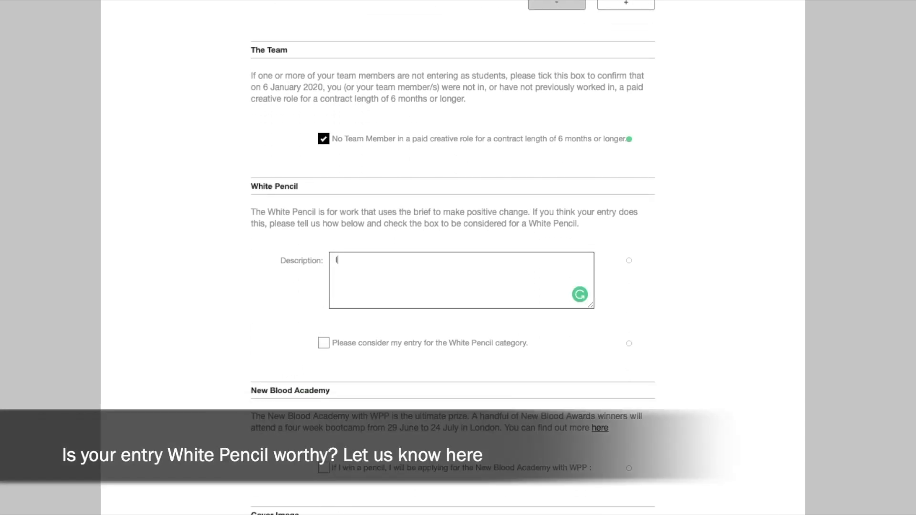
{"action": "type", "text": " think my entry is White P"}
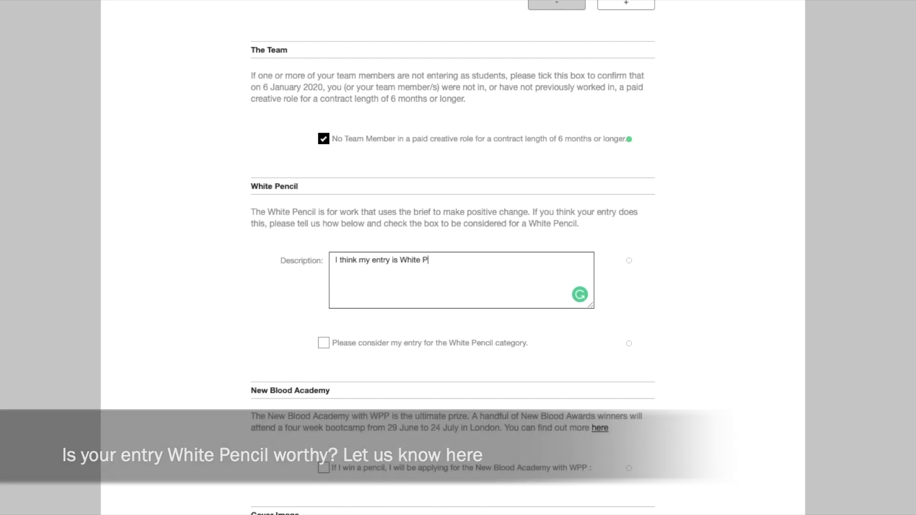
{"action": "type", "text": "encil worthy "}
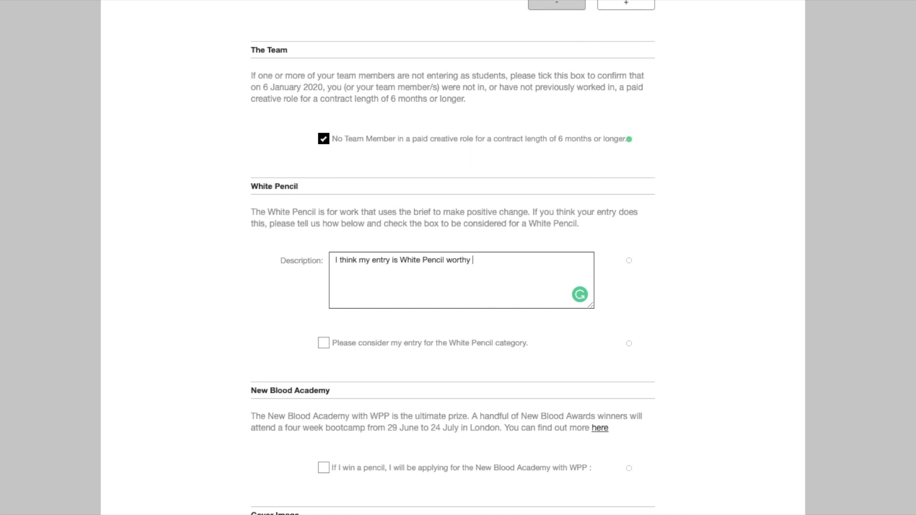
{"action": "type", "text": "because..."}
{"action": "scroll", "coordinate": [537, 373], "scroll_direction": "down", "scroll_amount": 1}
{"action": "left_click", "coordinate": [324, 299]}
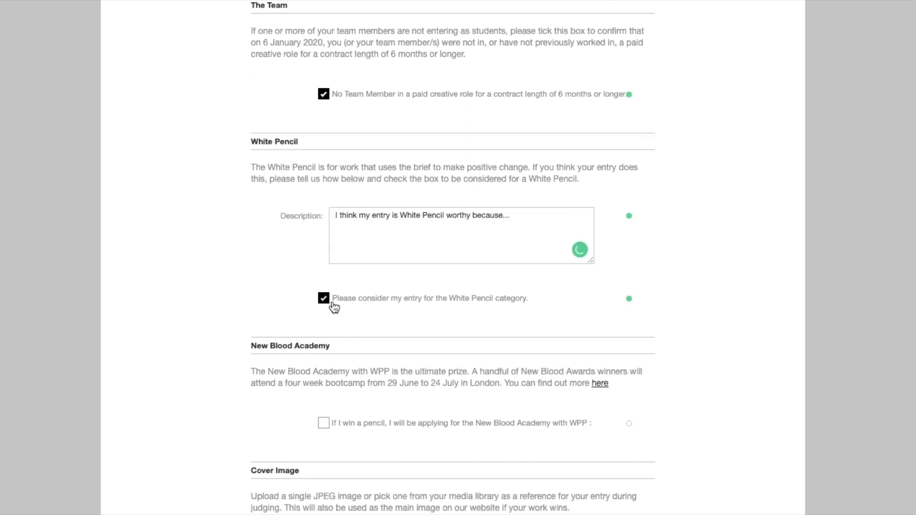
- Opt in to applying for the New Blood Academy with WPP if the entry wins a pencil
{"action": "scroll", "coordinate": [709, 331], "scroll_direction": "down", "scroll_amount": 3}
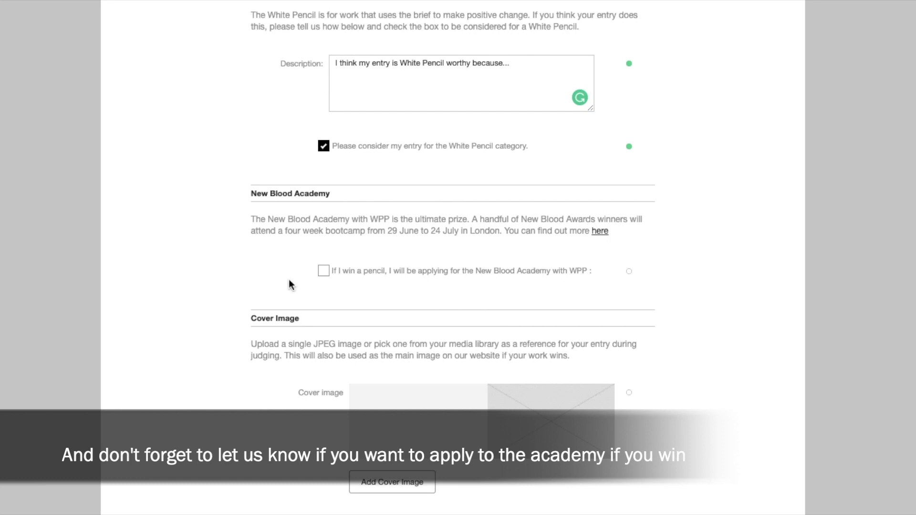
{"action": "left_click", "coordinate": [323, 271]}
- Use Asset 1.jpg from the media library as the entry's cover image, and save the entry details
{"action": "scroll", "coordinate": [543, 340], "scroll_direction": "down", "scroll_amount": 1}
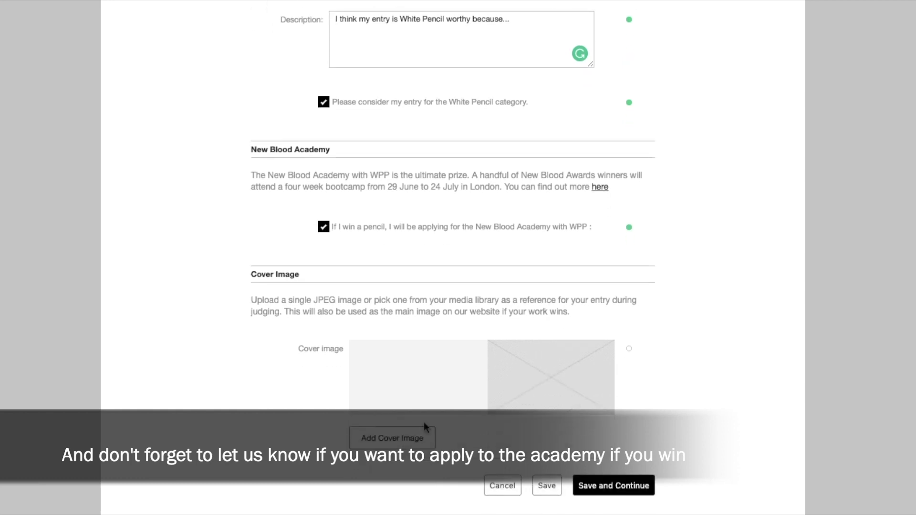
{"action": "left_click", "coordinate": [391, 441]}
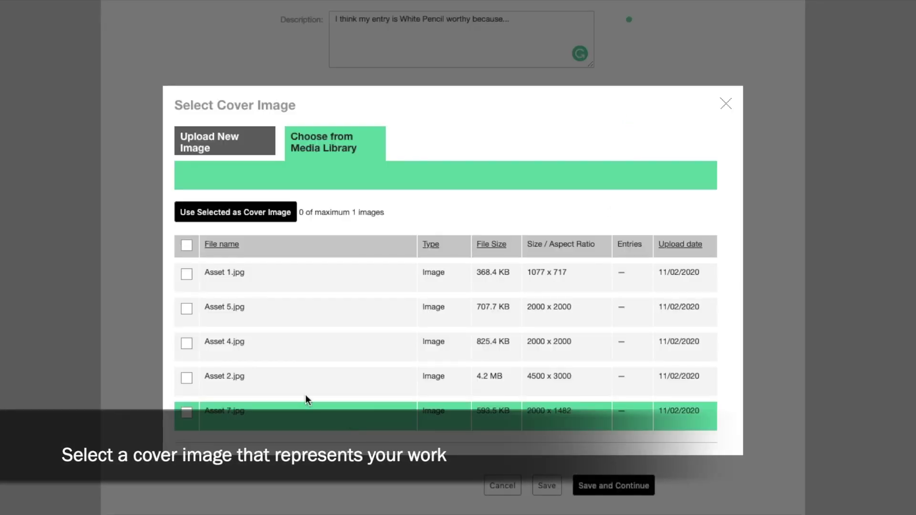
{"action": "left_click", "coordinate": [187, 277]}
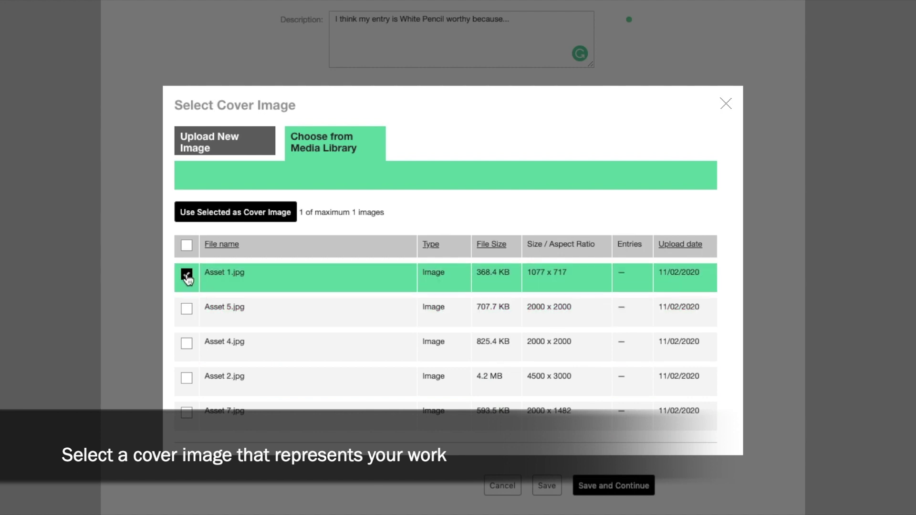
{"action": "left_click", "coordinate": [232, 219]}
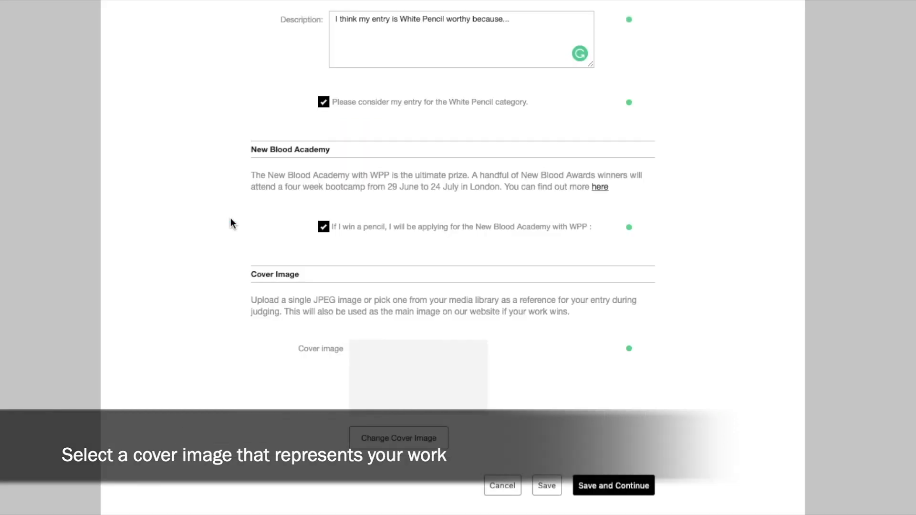
{"action": "left_click", "coordinate": [596, 485]}
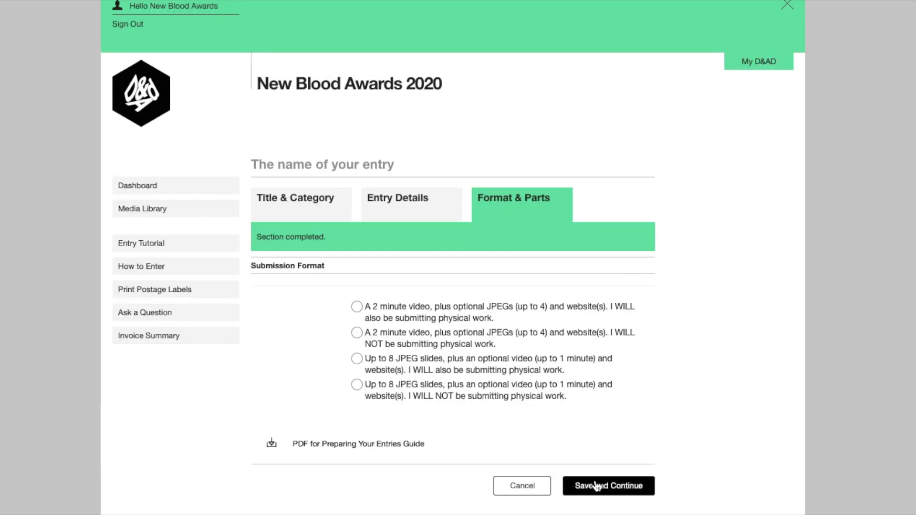
- Set the submission format to a 2 minute video plus optional JPEGs and websites, with physical work also submitted, and save it
{"action": "scroll", "coordinate": [720, 406], "scroll_direction": "down", "scroll_amount": 2}
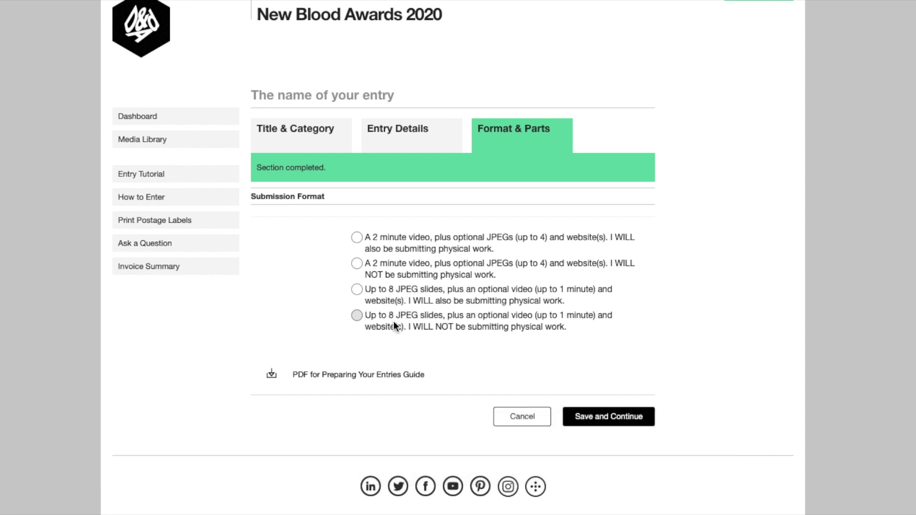
{"action": "left_click", "coordinate": [356, 237]}
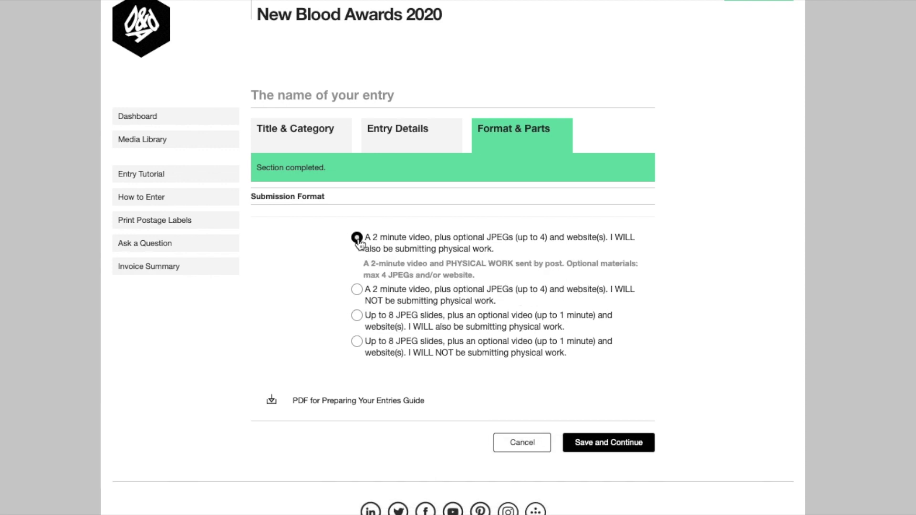
{"action": "left_click", "coordinate": [601, 443]}
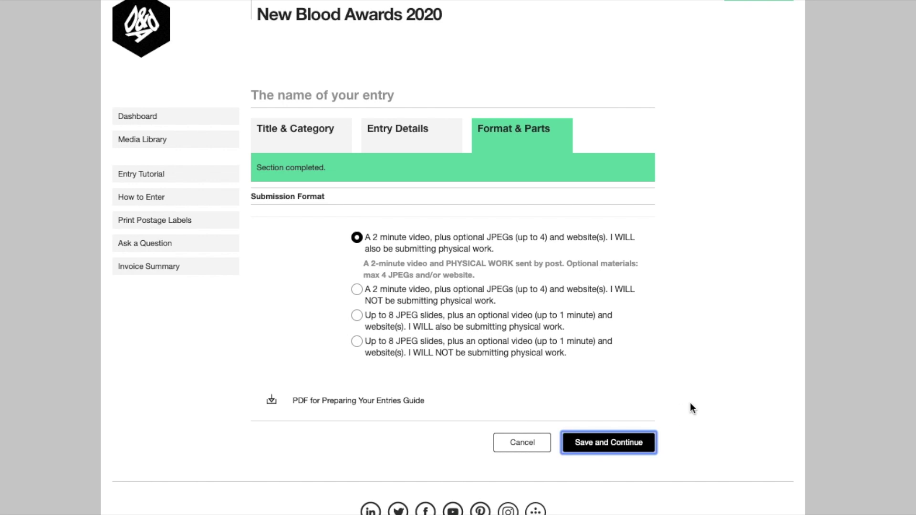
- Attach all media library files except Asset 2.jpg to the entry
{"action": "scroll", "coordinate": [689, 402], "scroll_direction": "down", "scroll_amount": 3}
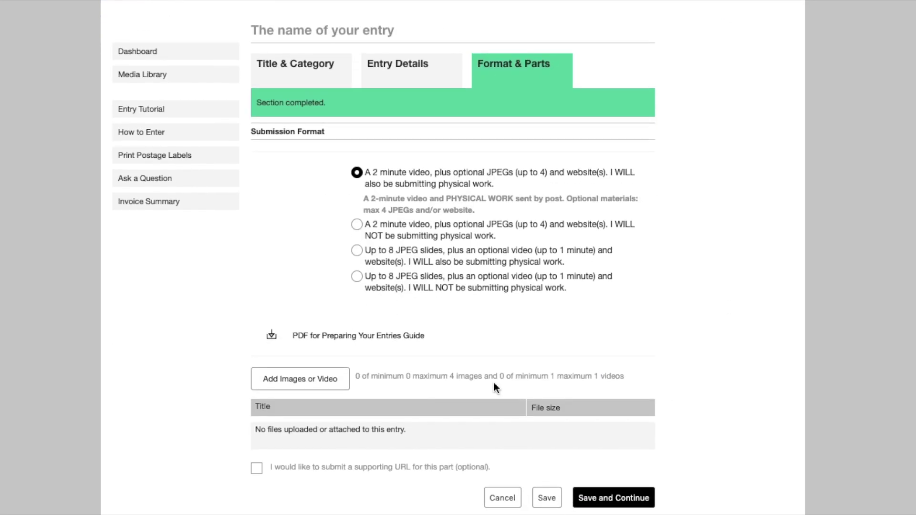
{"action": "left_click", "coordinate": [326, 388]}
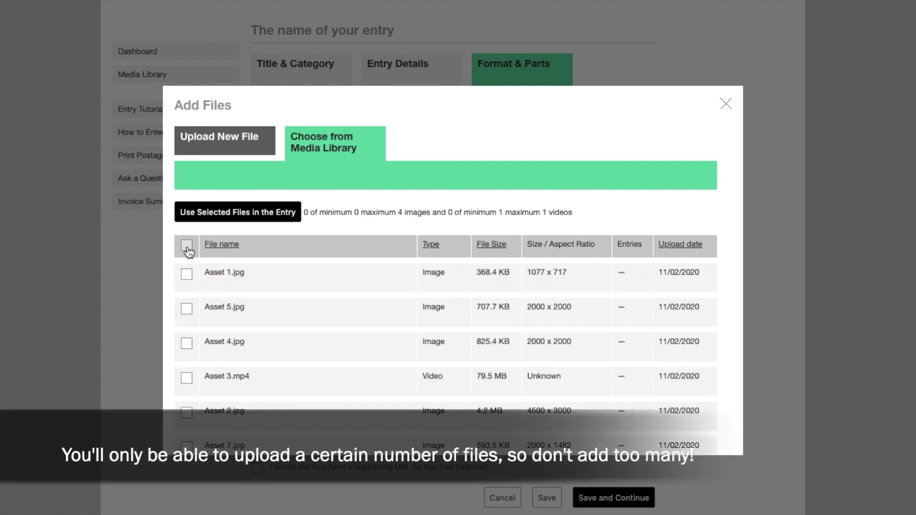
{"action": "left_click", "coordinate": [187, 245]}
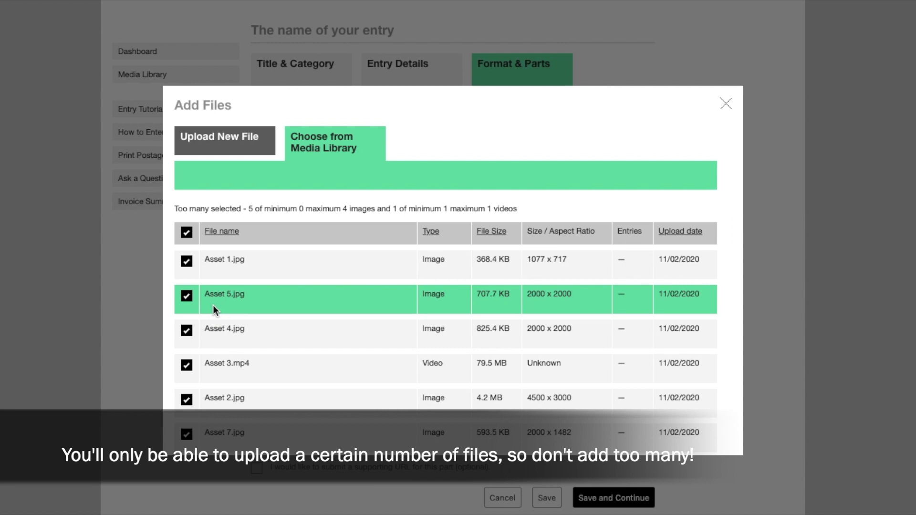
{"action": "scroll", "coordinate": [231, 327], "scroll_direction": "down", "scroll_amount": 1}
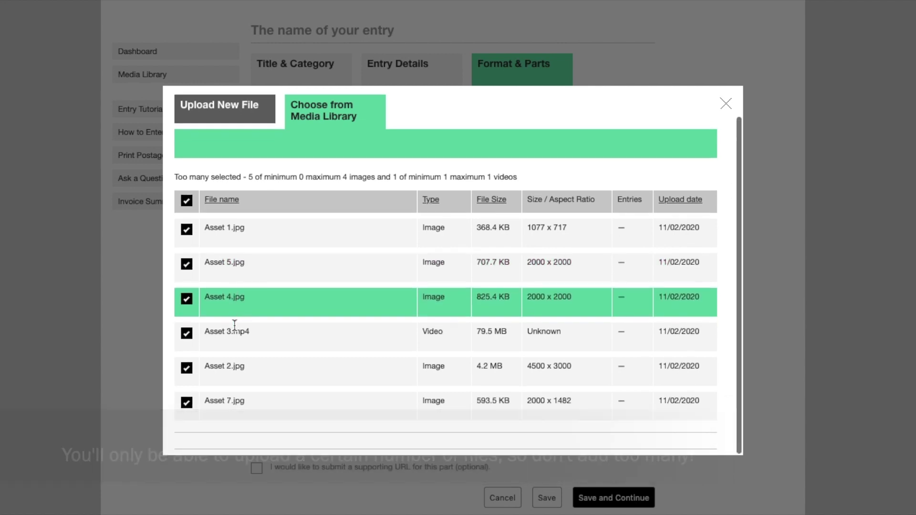
{"action": "left_click", "coordinate": [186, 380]}
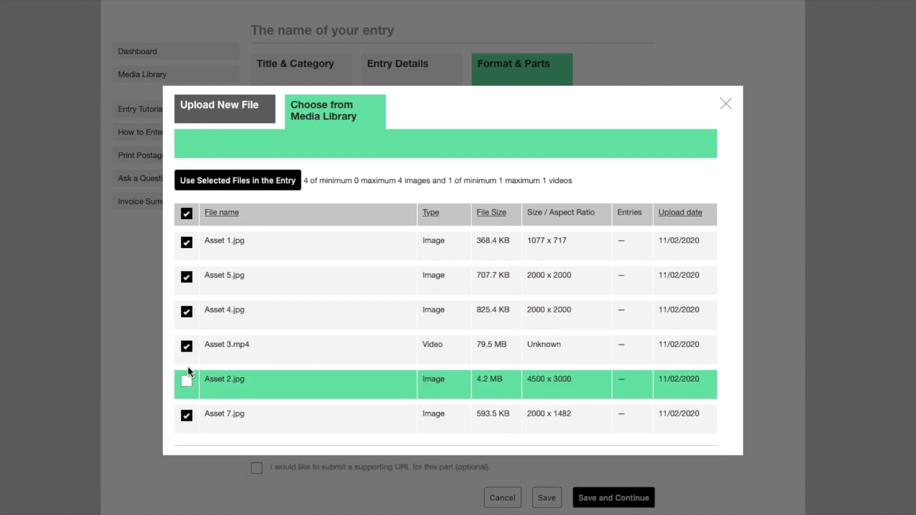
{"action": "left_click", "coordinate": [252, 177]}
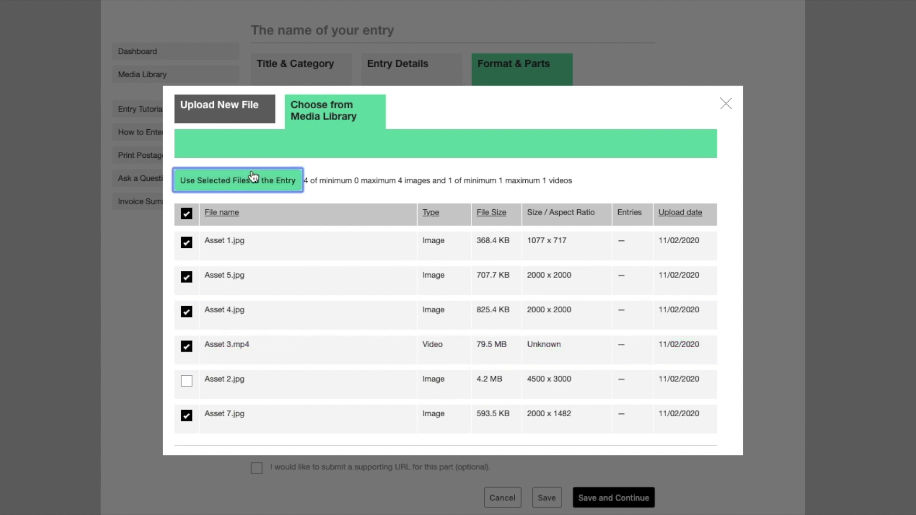
{"action": "scroll", "coordinate": [645, 305], "scroll_direction": "down", "scroll_amount": 3}
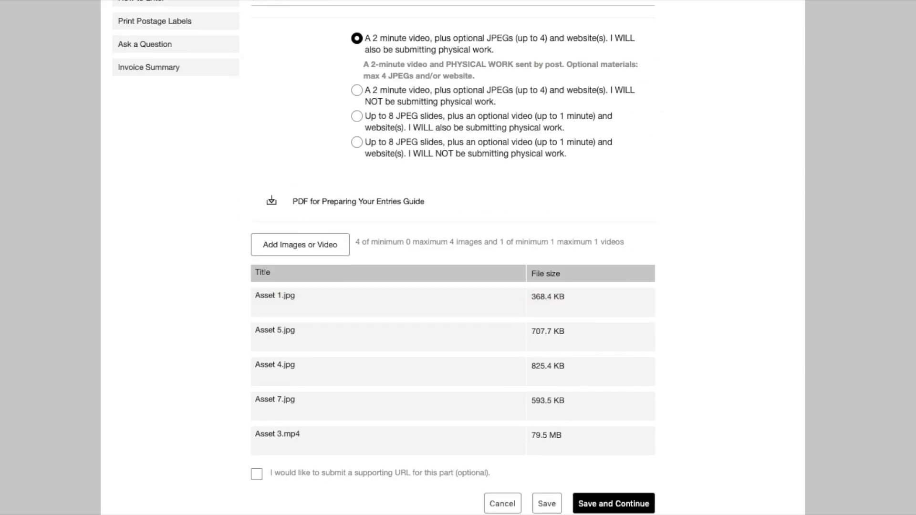
{"action": "left_click", "coordinate": [258, 475]}
{"action": "scroll", "coordinate": [428, 469], "scroll_direction": "down", "scroll_amount": 2}
{"action": "left_click", "coordinate": [403, 444]}
{"action": "type", "text": "www.mywebsite.com"}
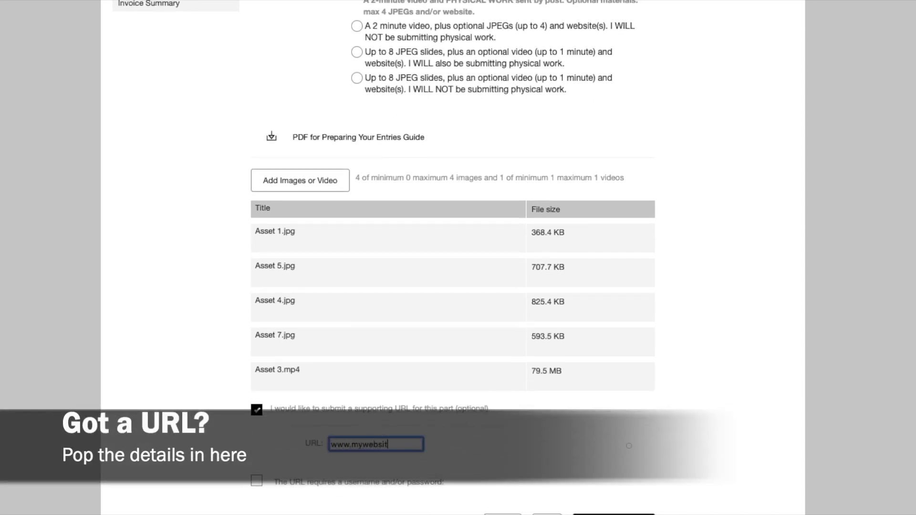
- Mark the supporting URL as requiring a login, fill in its username and password, and dismiss the entry completion notice
{"action": "left_click", "coordinate": [257, 481]}
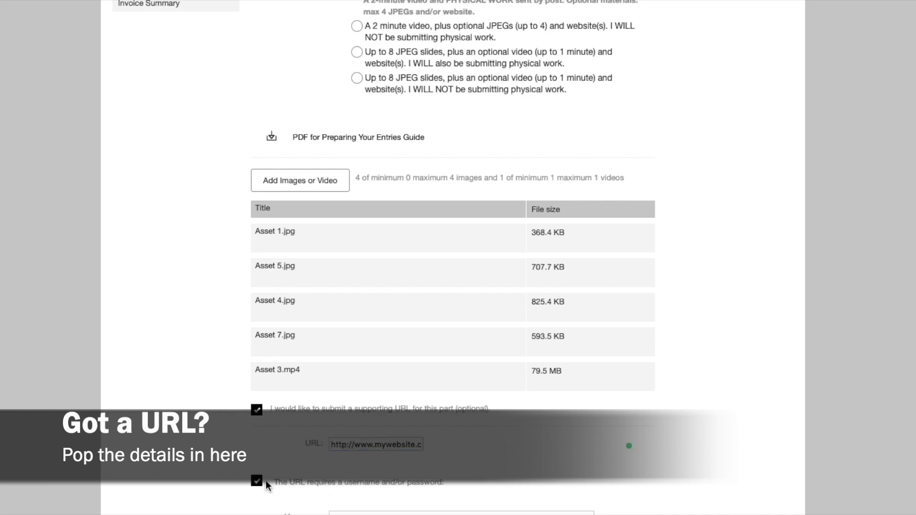
{"action": "scroll", "coordinate": [401, 490], "scroll_direction": "down", "scroll_amount": 3}
{"action": "left_click", "coordinate": [376, 451]}
{"action": "type", "text": "myusername"}
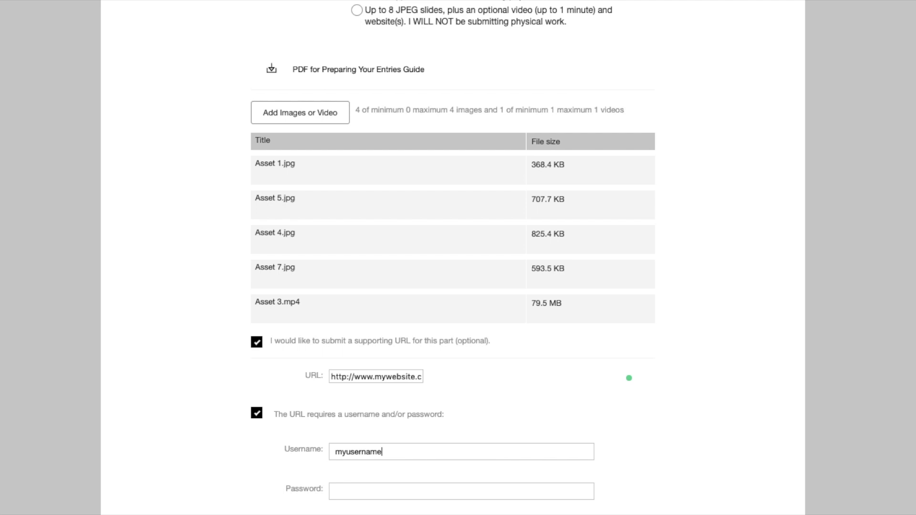
{"action": "type", "text": "ifneeded"}
{"action": "left_click", "coordinate": [373, 491]}
{"action": "type", "text": "mypassword"}
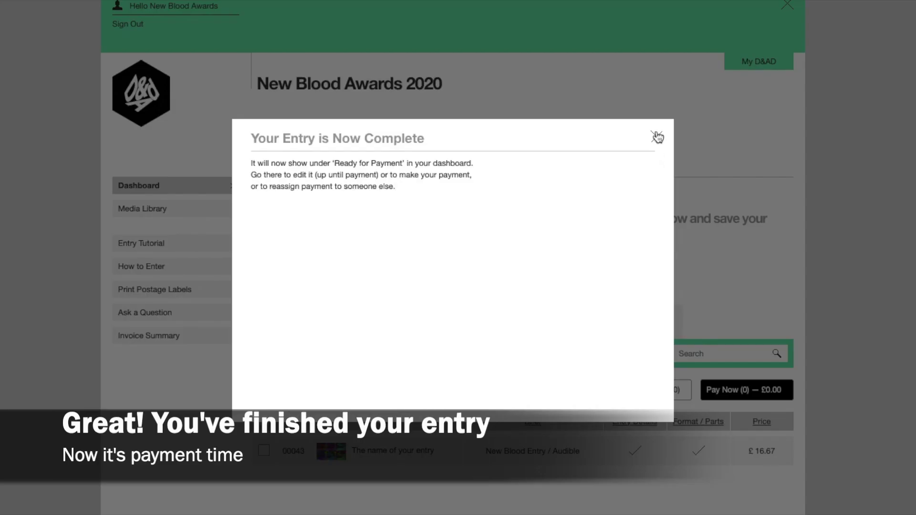
{"action": "left_click", "coordinate": [657, 137]}
- Assign payment for the entry "The name of your entry" to the tutor's email address and dismiss the notices
{"action": "scroll", "coordinate": [665, 139], "scroll_direction": "down", "scroll_amount": 3}
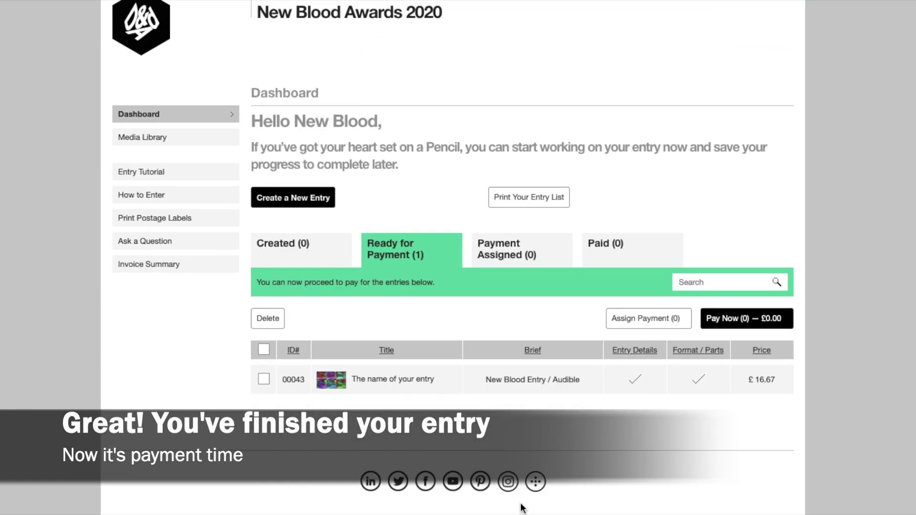
{"action": "left_click", "coordinate": [264, 379]}
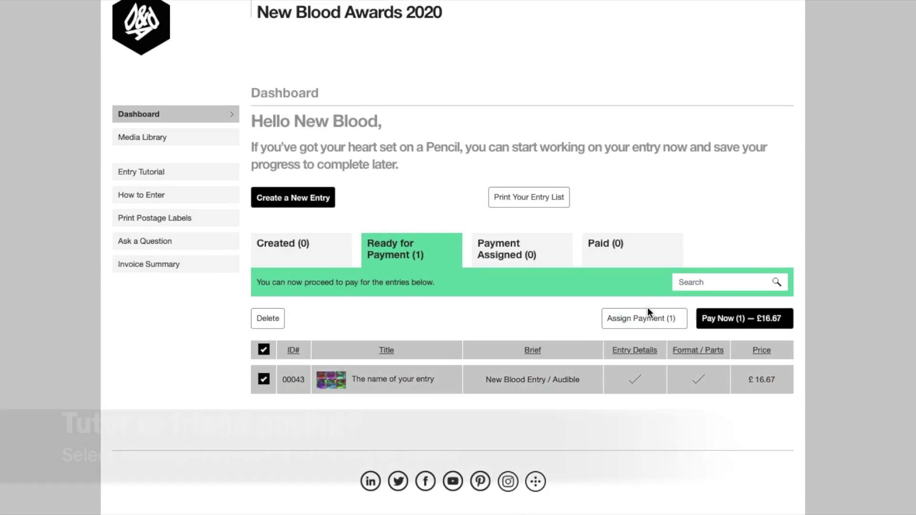
{"action": "left_click", "coordinate": [648, 318]}
{"action": "type", "text": "my"}
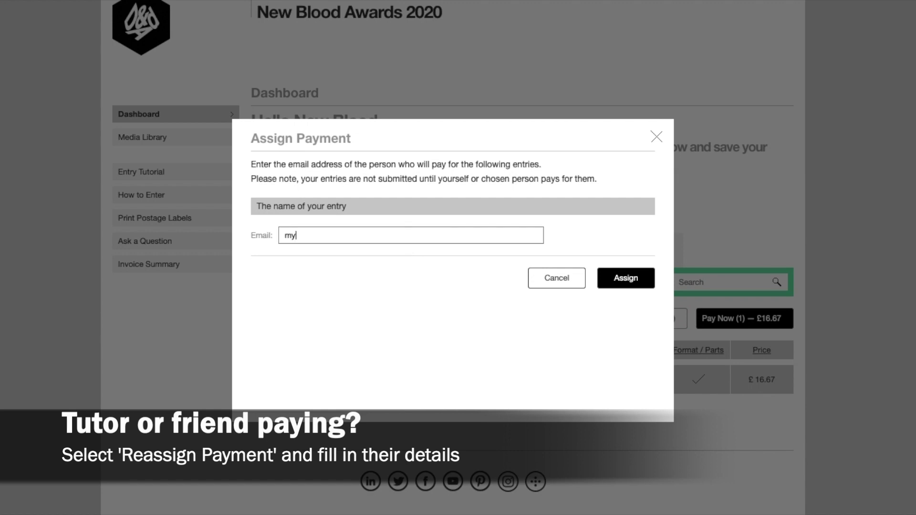
{"action": "type", "text": "tut"}
{"action": "type", "text": "orsemail"}
{"action": "type", "text": "iftheyhaves"}
{"action": "type", "text": "aid"}
{"action": "key", "text": "BackSpace"}
{"action": "type", "text": "idtheyarem"}
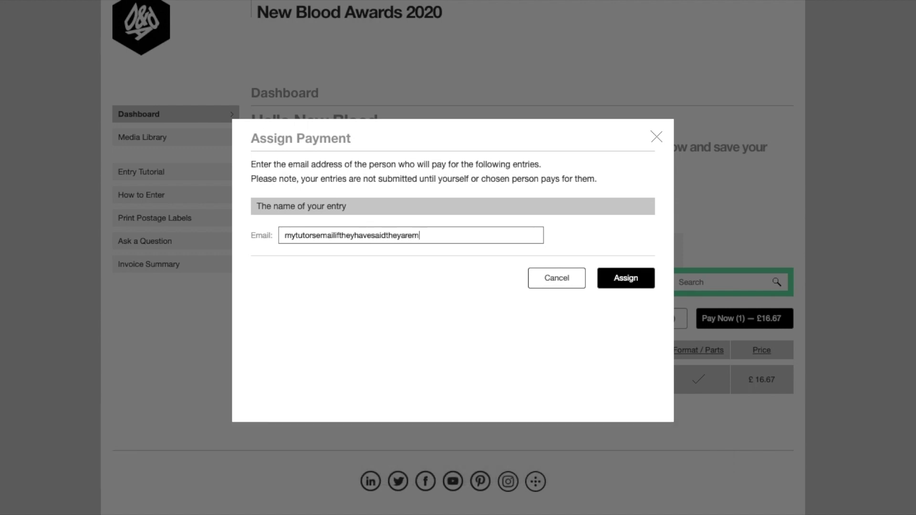
{"action": "type", "text": "aying@university.com"}
{"action": "left_click", "coordinate": [629, 280]}
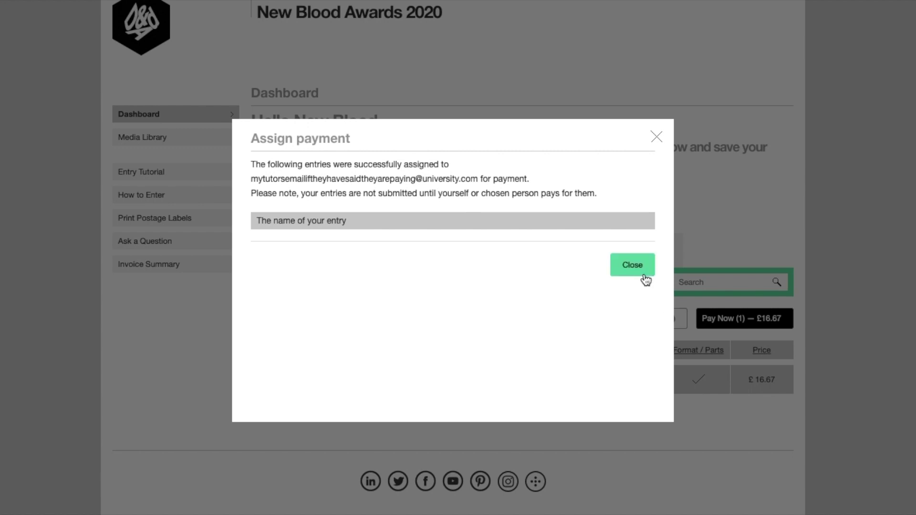
{"action": "left_click", "coordinate": [634, 265]}
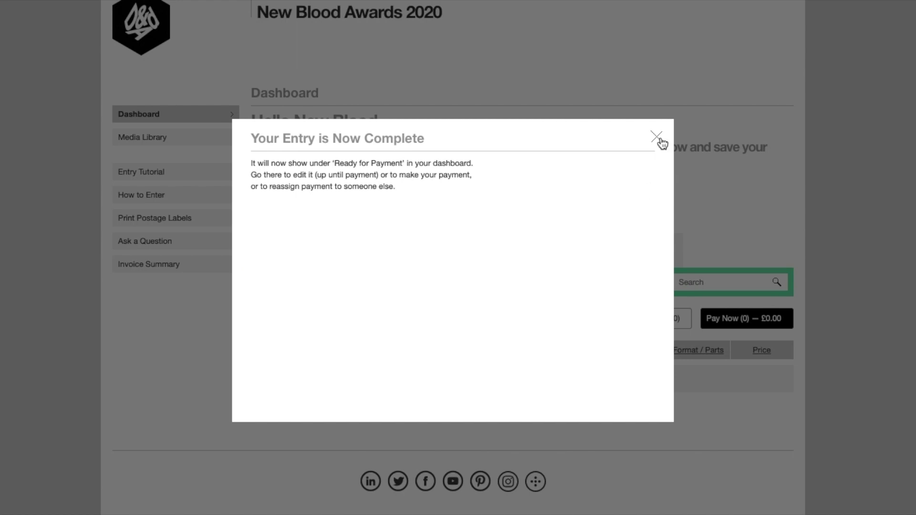
{"action": "left_click", "coordinate": [657, 138]}
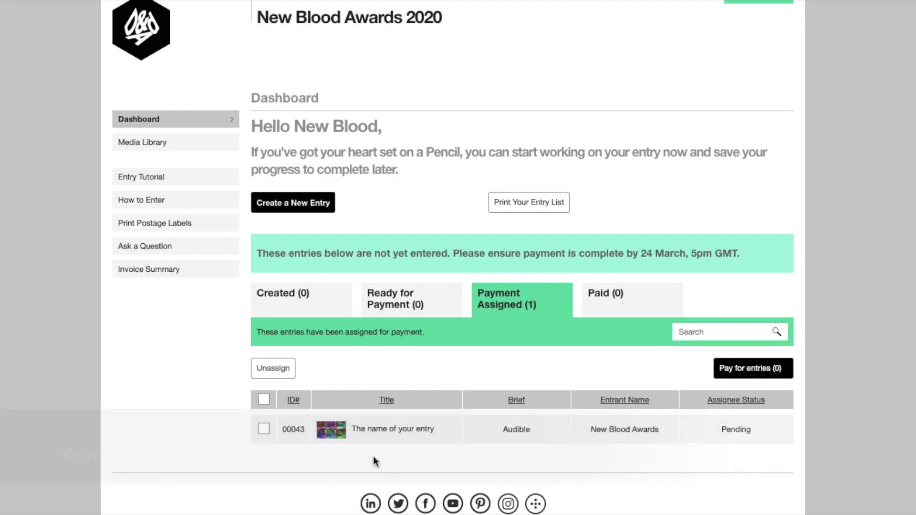
- Remove the person assigned to pay for the entry "The name of your entry"
{"action": "left_click", "coordinate": [264, 399]}
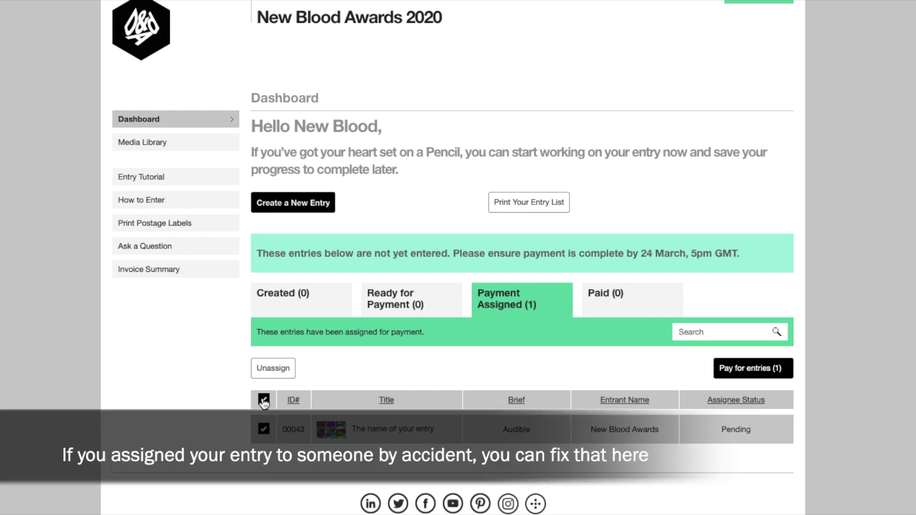
{"action": "left_click", "coordinate": [272, 368]}
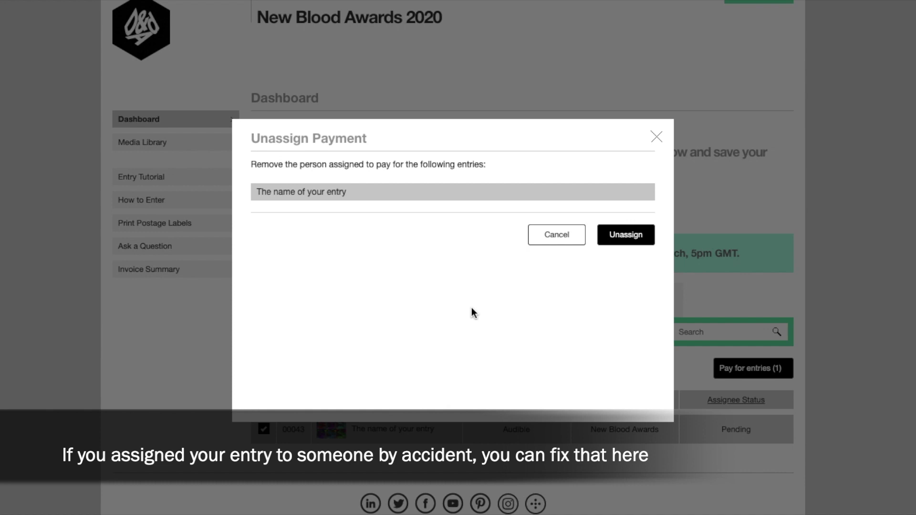
{"action": "left_click", "coordinate": [646, 237]}
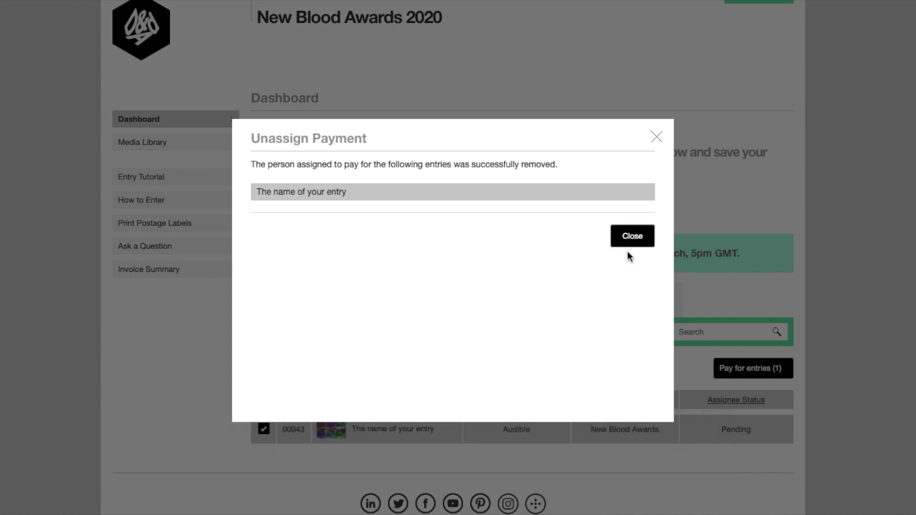
{"action": "left_click", "coordinate": [628, 244]}
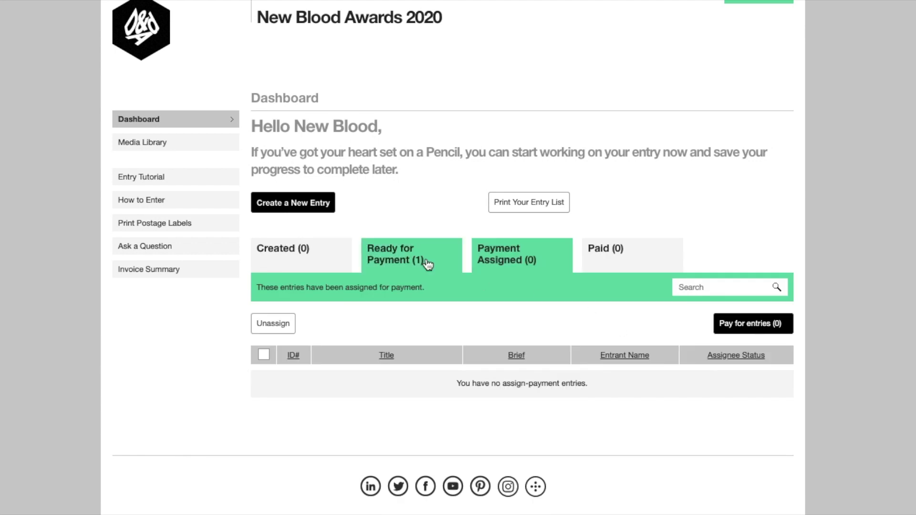
- Select the entry that is ready for payment and start paying for it directly
{"action": "left_click", "coordinate": [404, 259]}
{"action": "scroll", "coordinate": [525, 323], "scroll_direction": "down", "scroll_amount": 2}
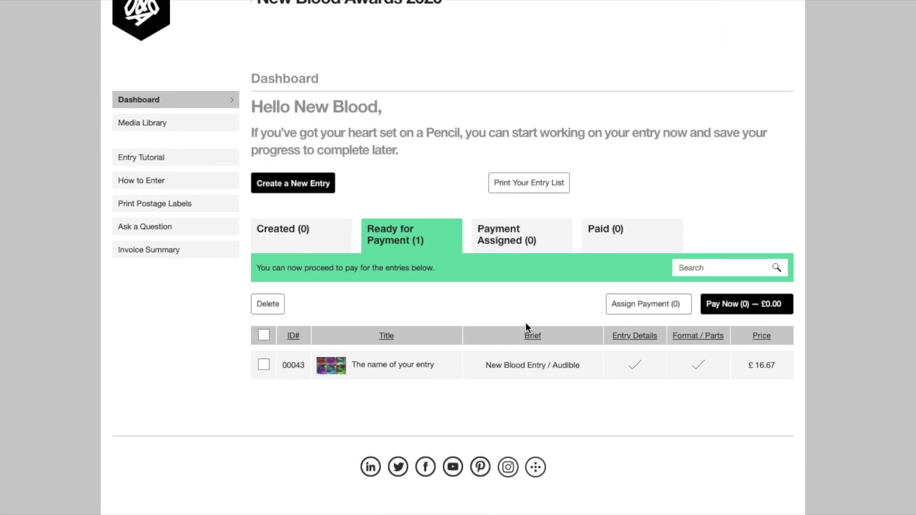
{"action": "left_click", "coordinate": [264, 331]}
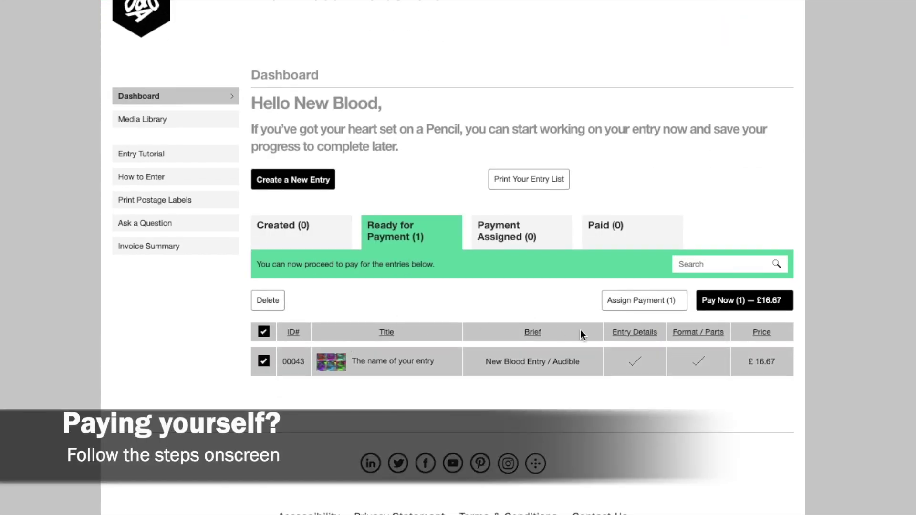
{"action": "left_click", "coordinate": [750, 302]}
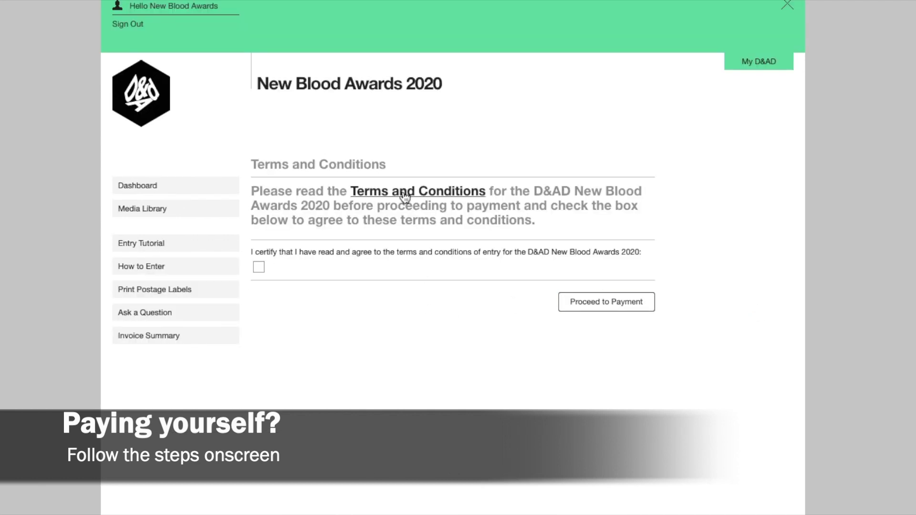
- Agree to the D&AD New Blood Awards 2020 terms and conditions and proceed to the checkout's billing address form
{"action": "left_click", "coordinate": [258, 267]}
{"action": "left_click", "coordinate": [600, 301]}
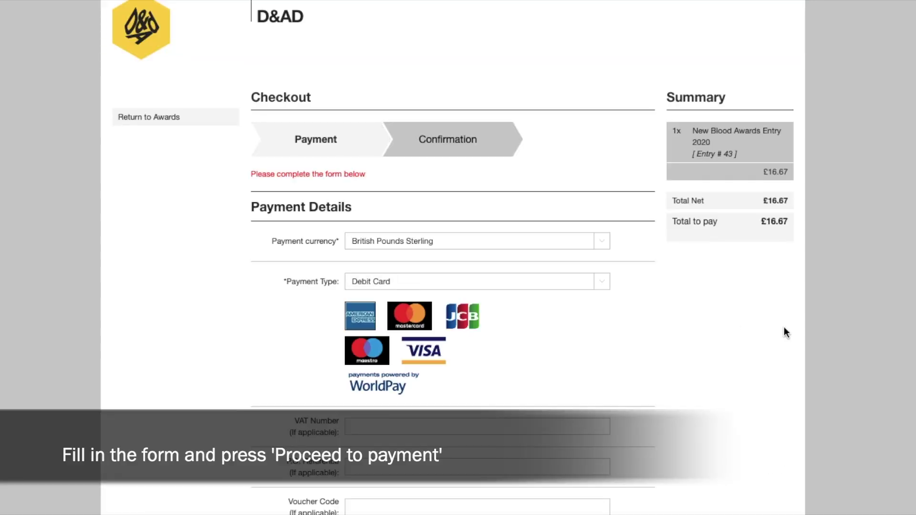
{"action": "scroll", "coordinate": [797, 331], "scroll_direction": "down", "scroll_amount": 5}
{"action": "scroll", "coordinate": [797, 331], "scroll_direction": "down", "scroll_amount": 8}
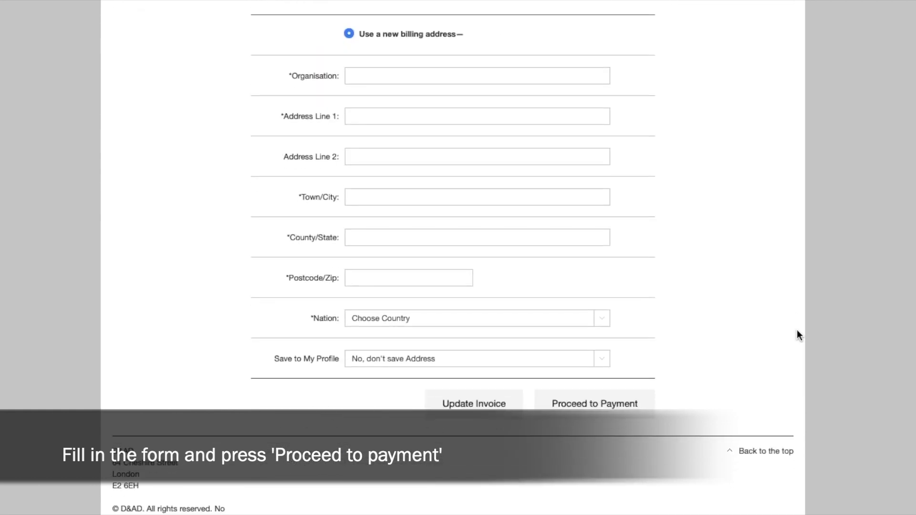